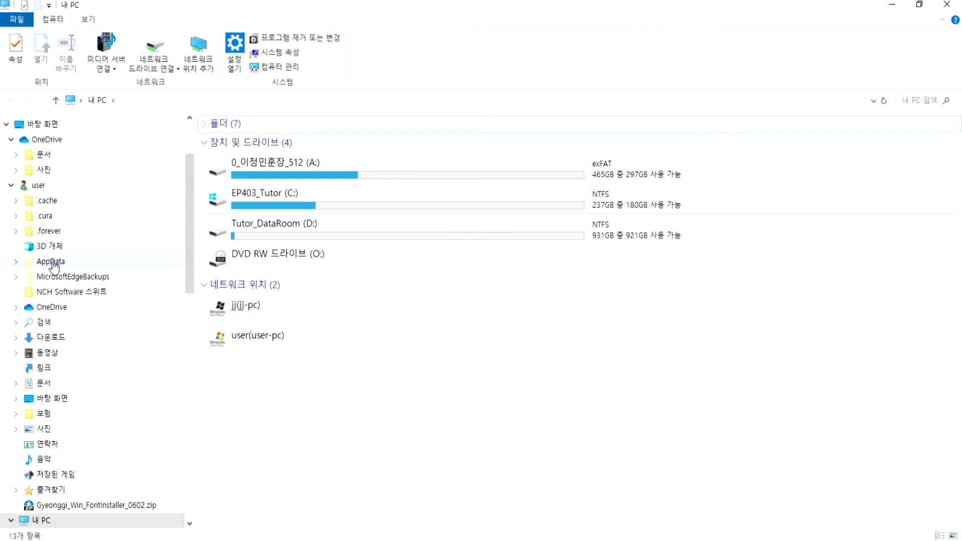
Open the user's 다운로드 folder and show its files as large icons.
click(50, 339)
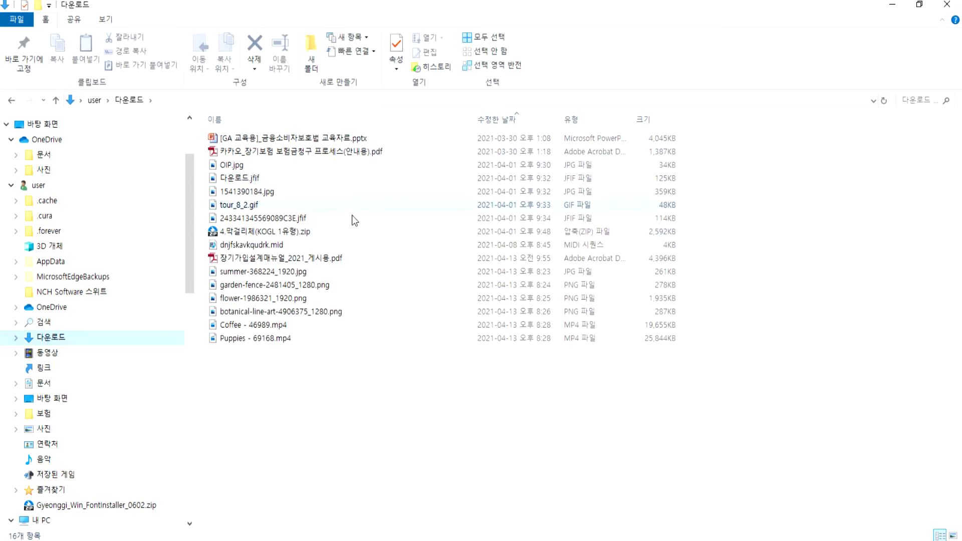
click(105, 19)
click(177, 41)
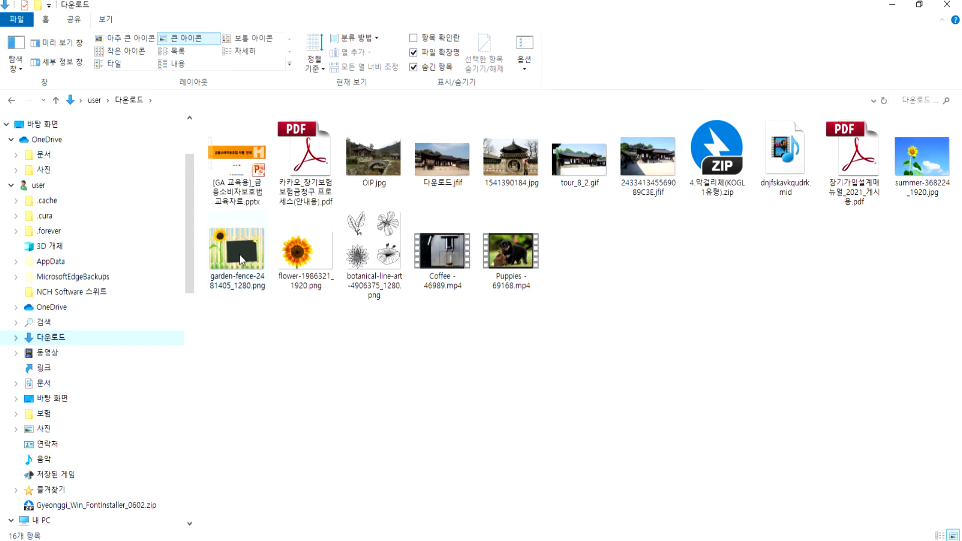
Look over the Coffee and Puppies videos in the 다운로드 folder and close the window.
click(435, 255)
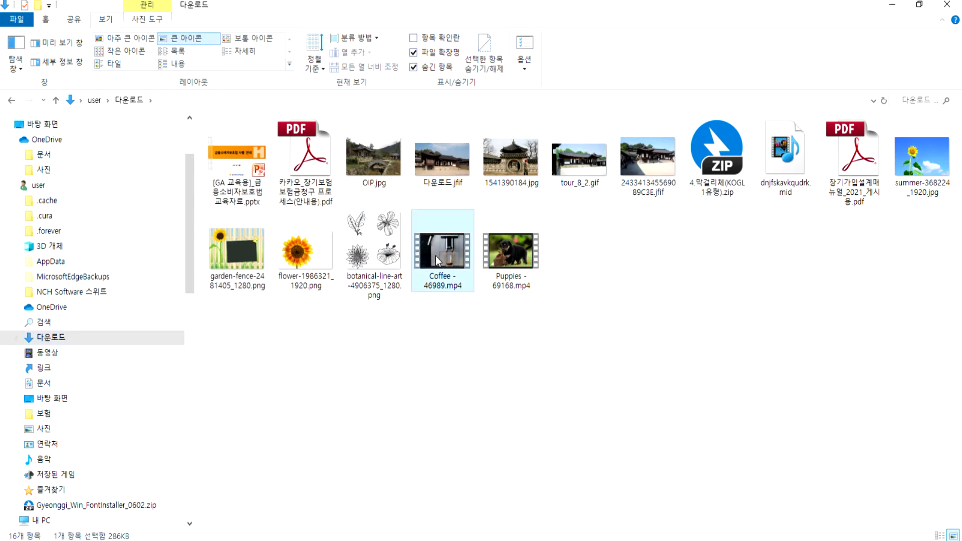
click(516, 260)
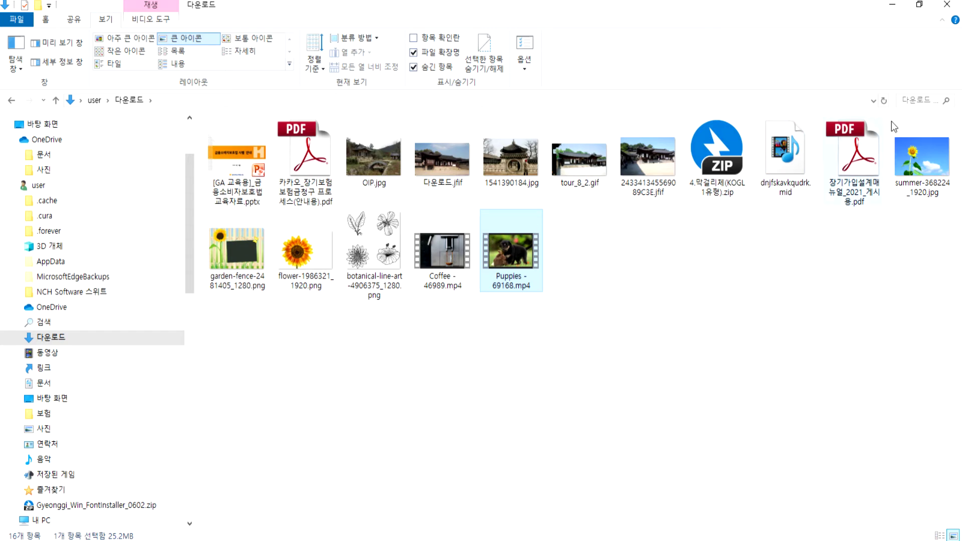
click(947, 5)
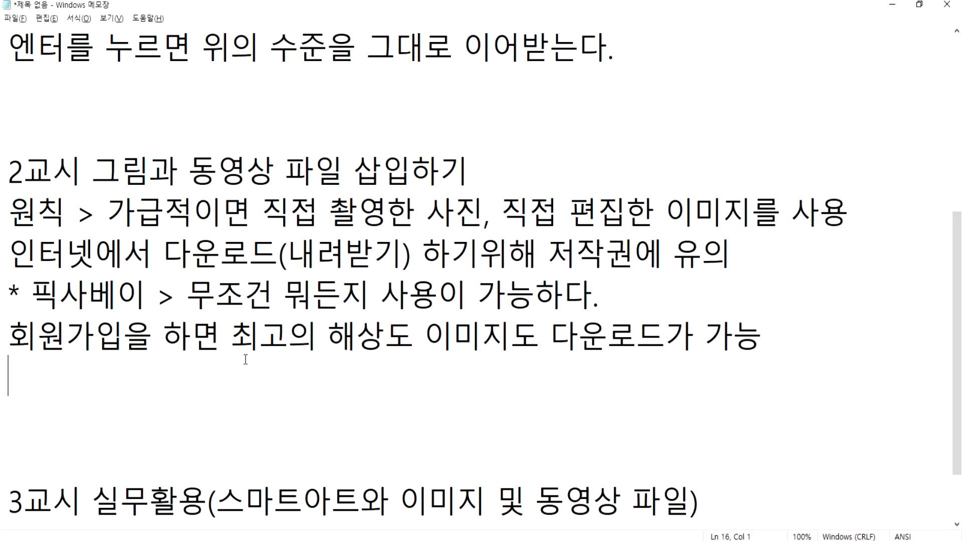
Add the note '* 크롬 브라우저에서 다운로드 받은 모든 파일들은 "다운로드" 폴더에 있다.' at the end of the 2교시 section, after a blank line.
key(Return)
text(*)
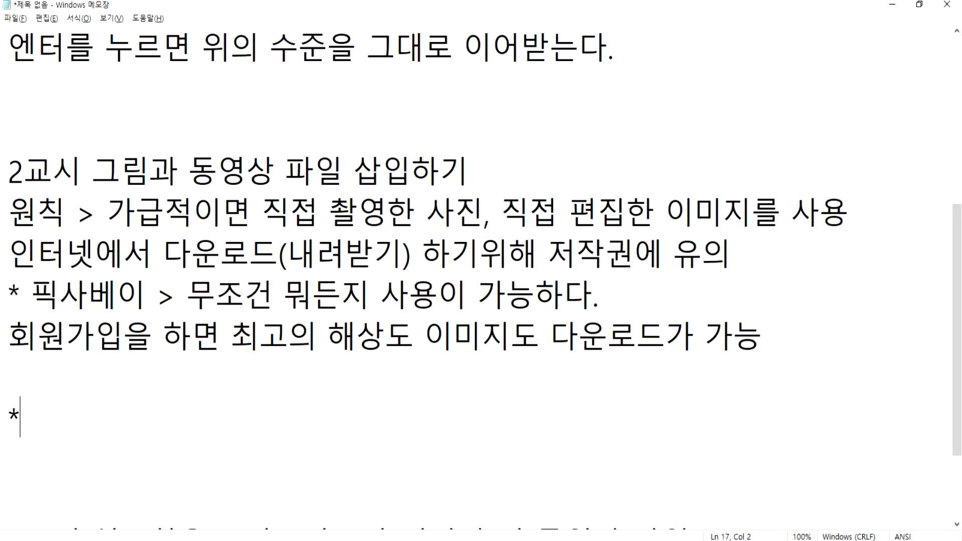
text( 크롬 )
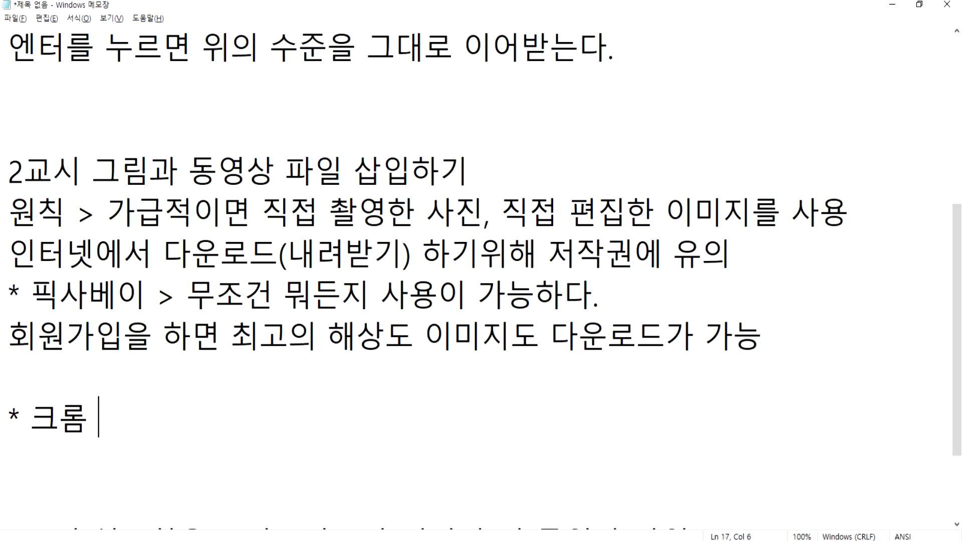
text(브라우저에서 다운로드 받은 몯)
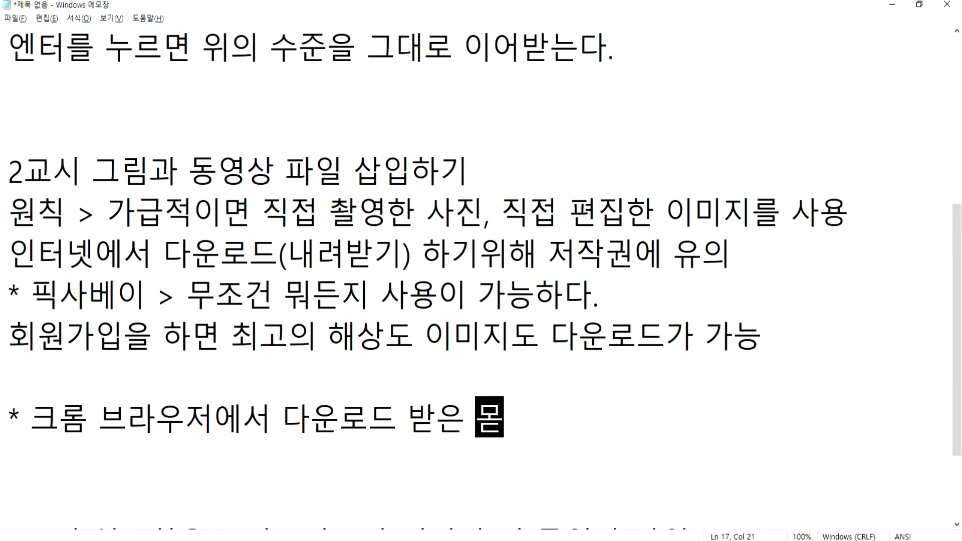
text(든 )
text(파일들은 )
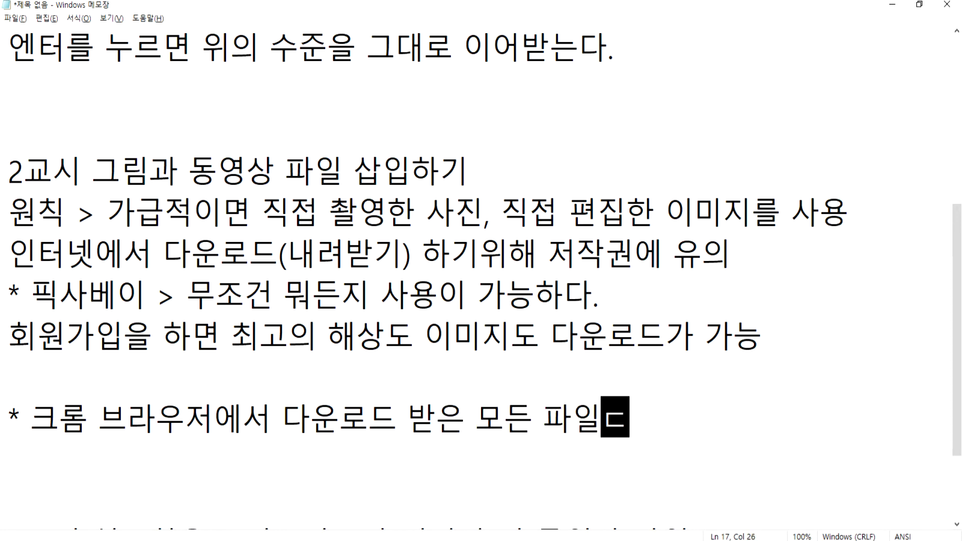
text("다운로드)
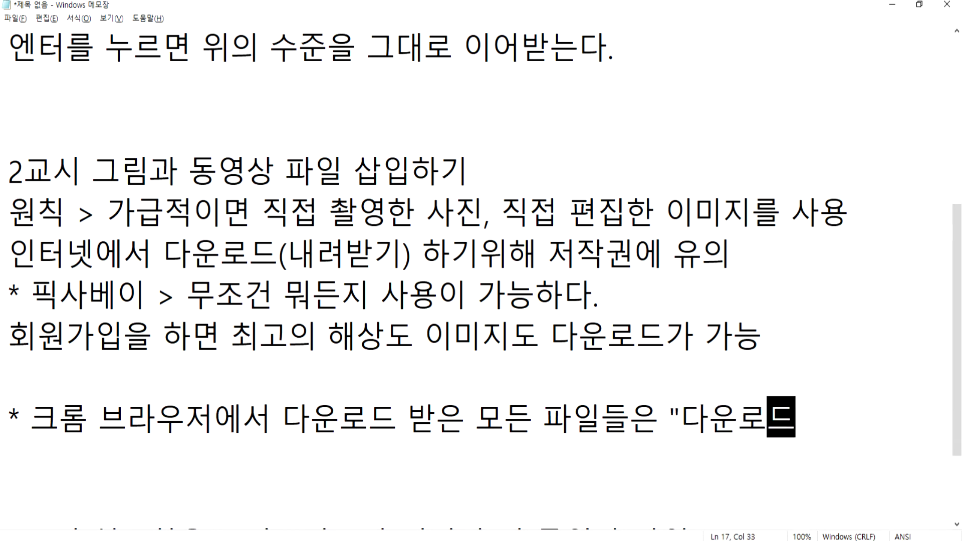
text(" 폴ㄷㅓ에 있다)
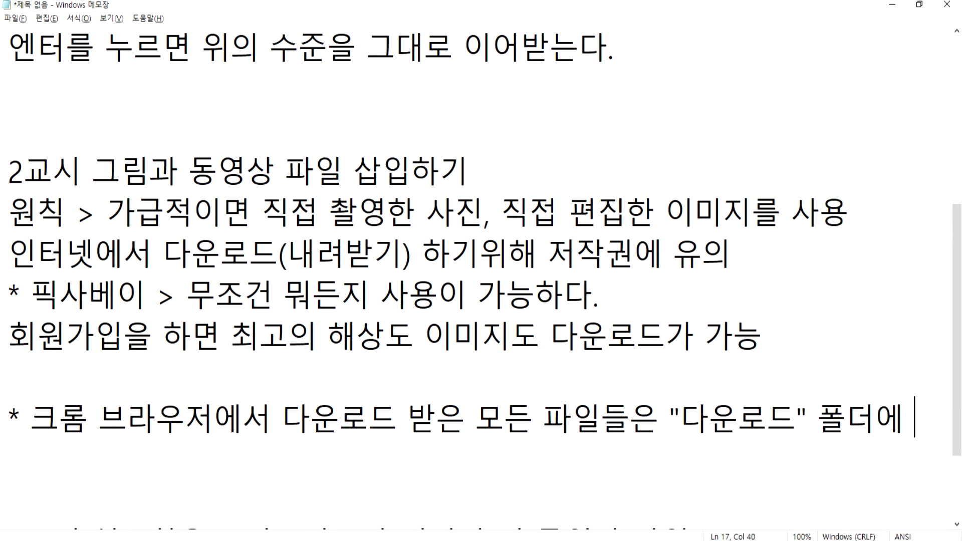
text(.)
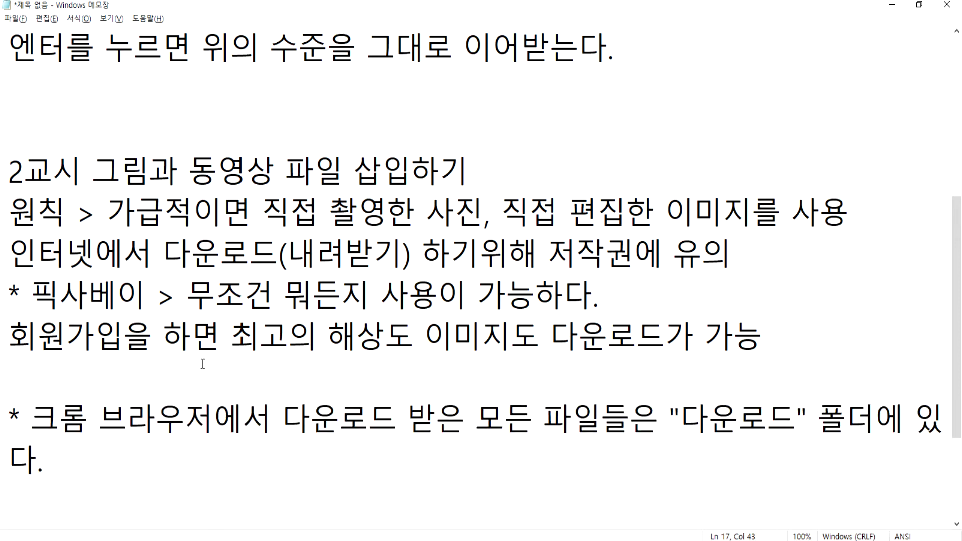
scroll(223, 347, down, 2)
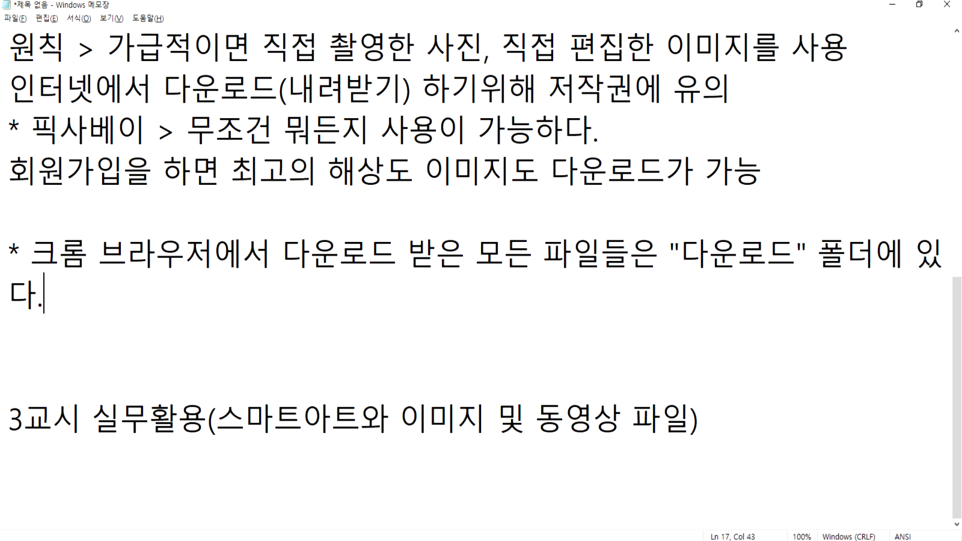
Switch to File Explorer, open the 다운로드 folder and look over the downloaded videos, line art and sunflower images.
click(268, 501)
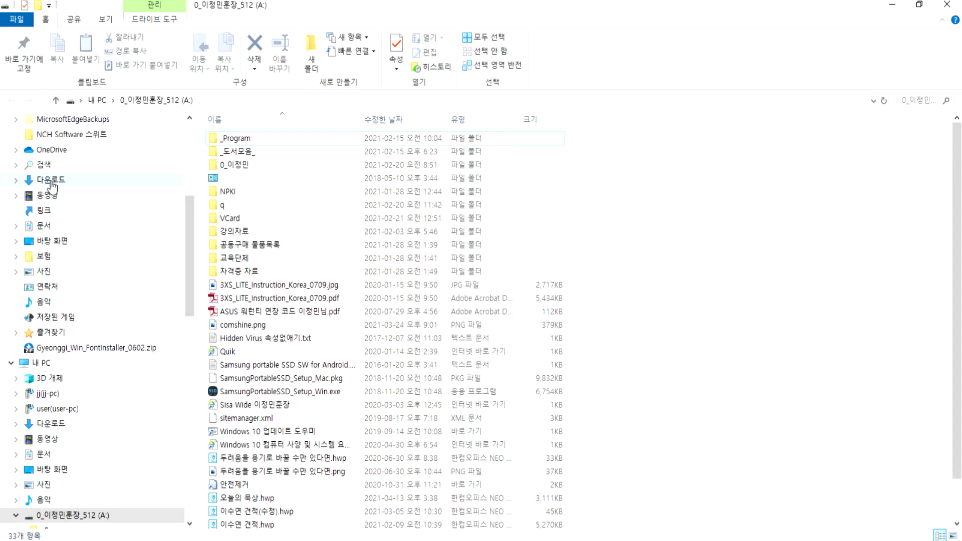
click(52, 183)
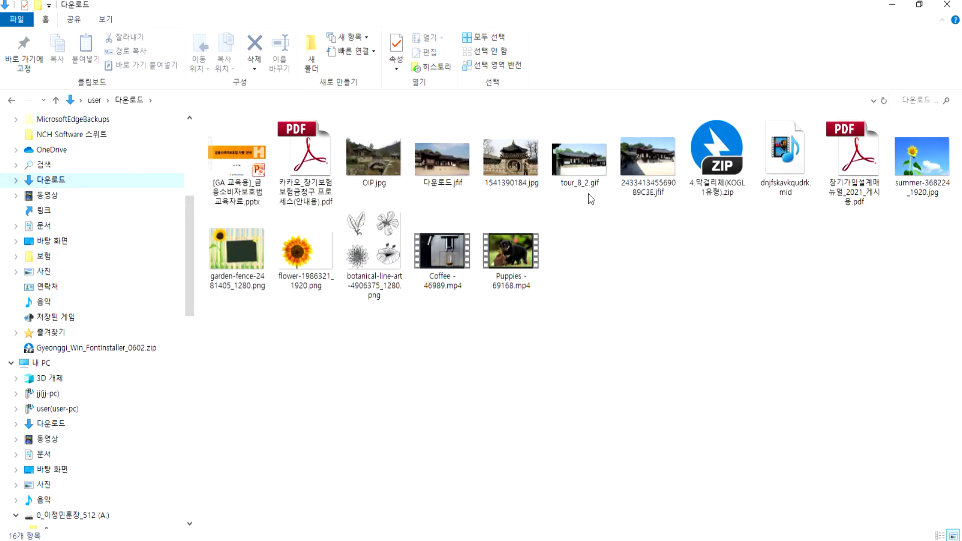
click(516, 268)
click(455, 257)
click(391, 257)
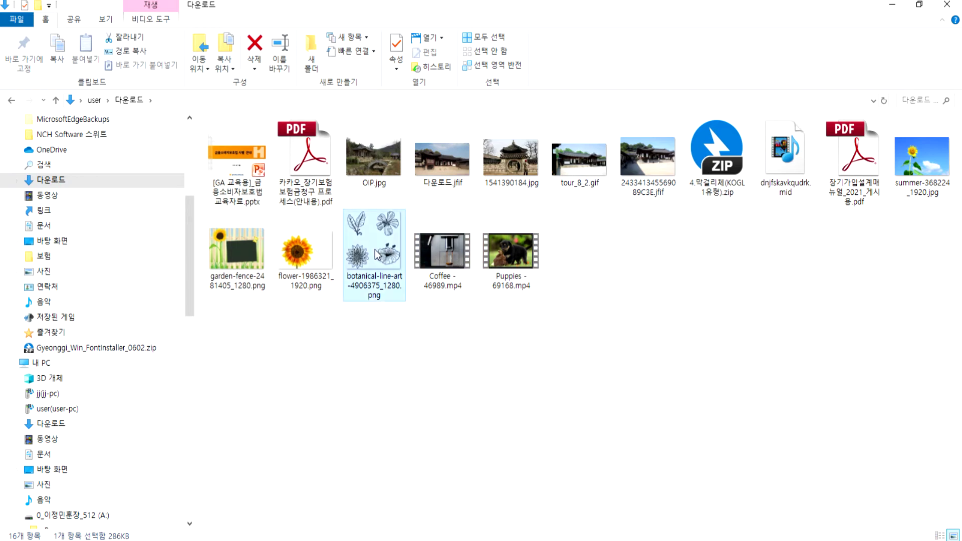
click(311, 251)
click(251, 245)
click(935, 173)
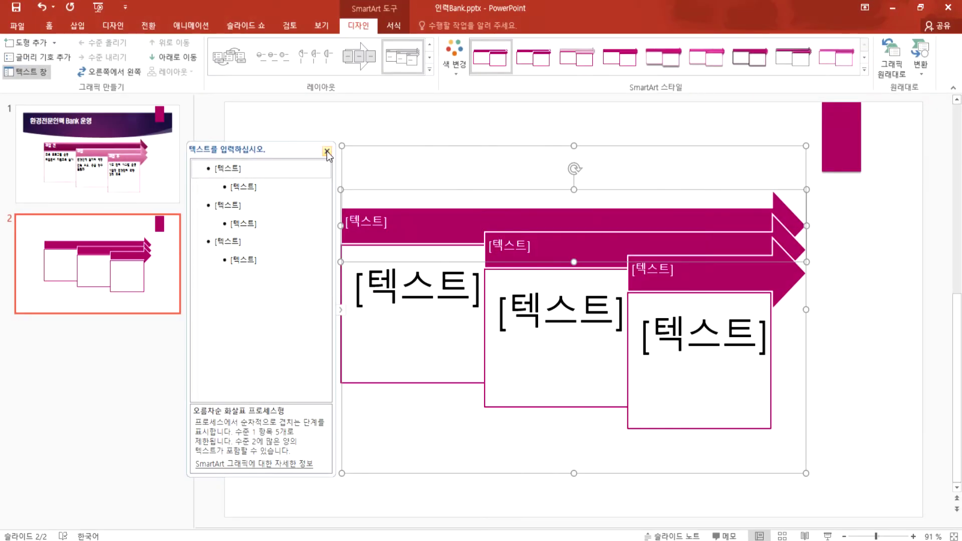
In PowerPoint, close the SmartArt text pane and create a new blank presentation.
click(326, 151)
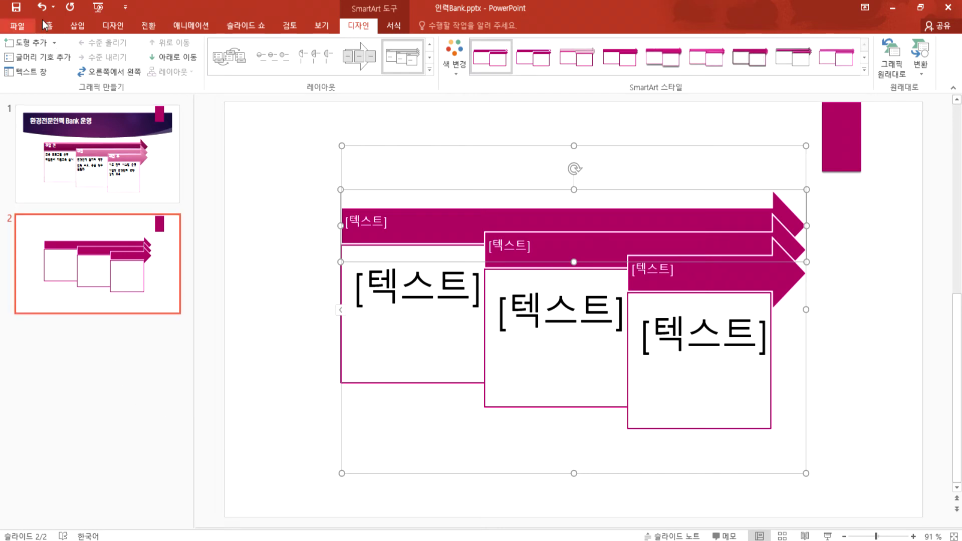
click(12, 26)
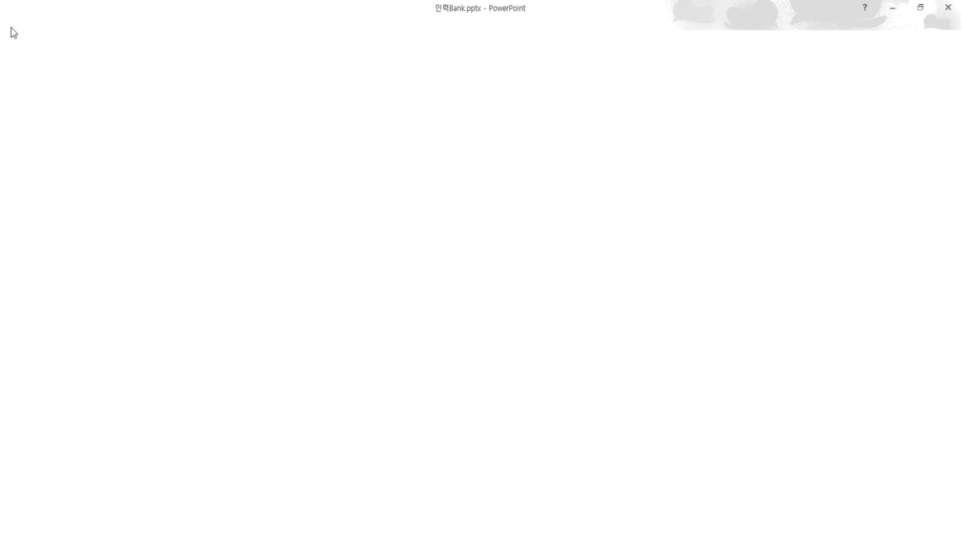
click(34, 81)
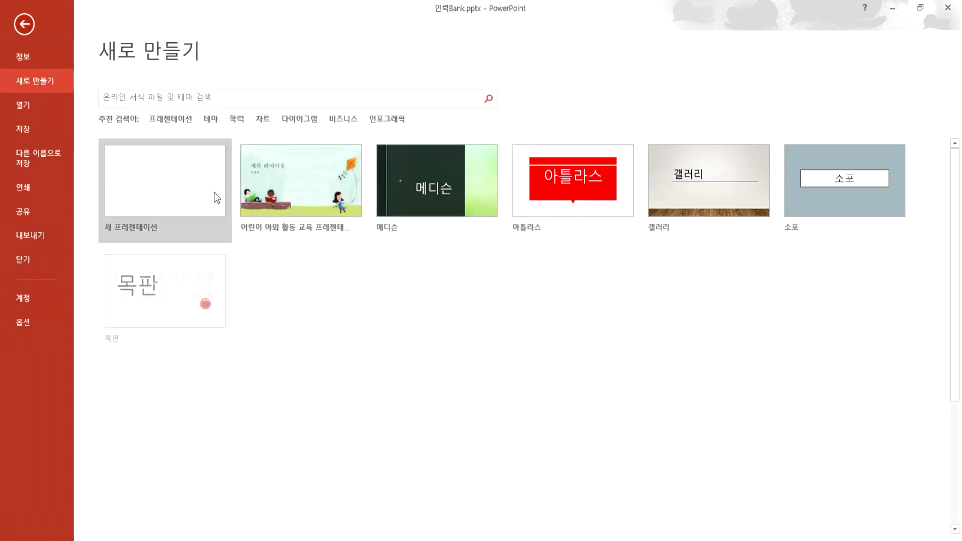
click(216, 196)
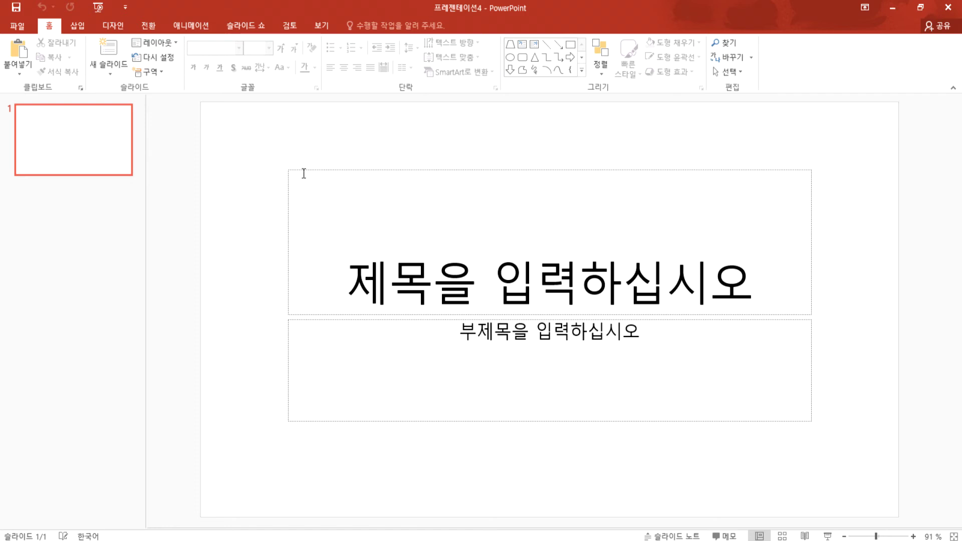
Add a second slide with the 빈 화면 (blank) layout after the title slide.
mouse_move(266, 148)
mouse_down()
mouse_move(883, 399)
mouse_move(900, 458)
mouse_up()
click(882, 454)
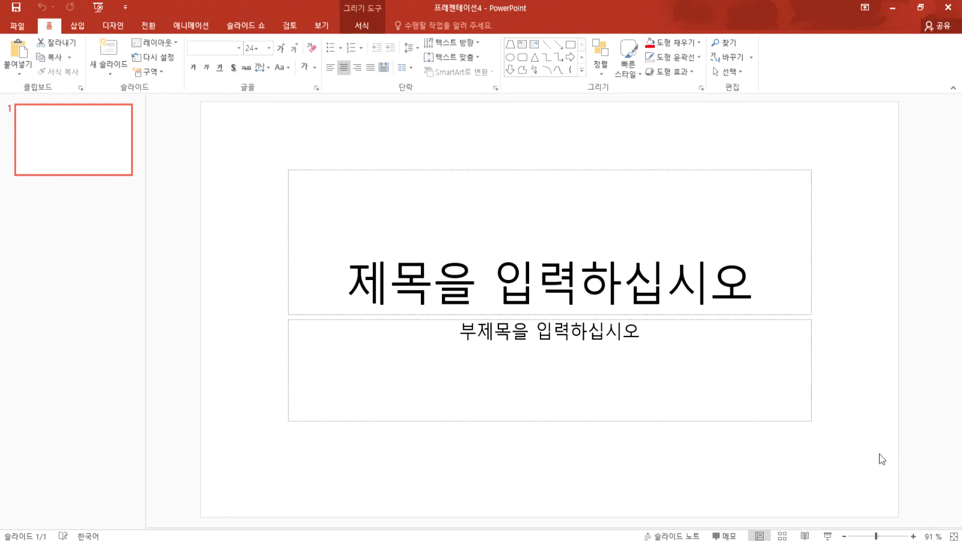
click(111, 73)
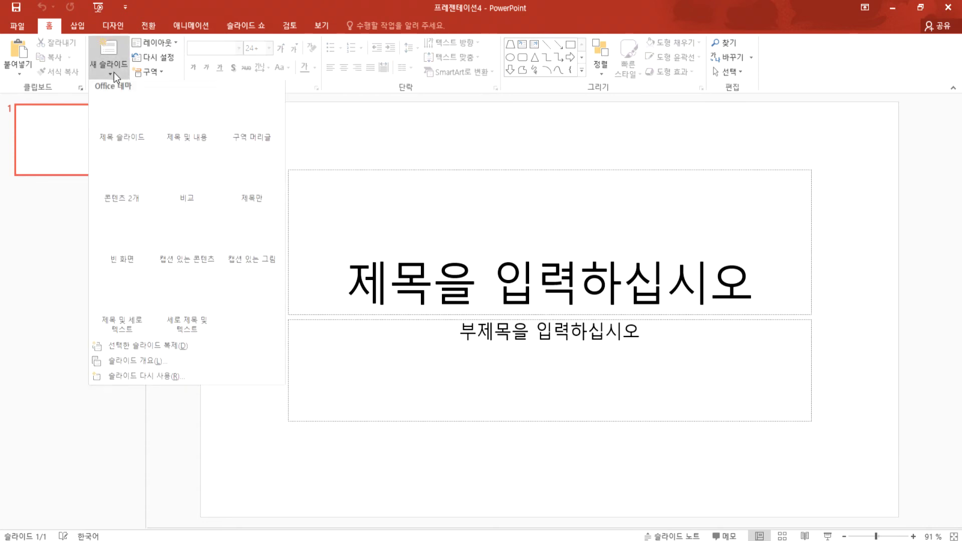
click(117, 233)
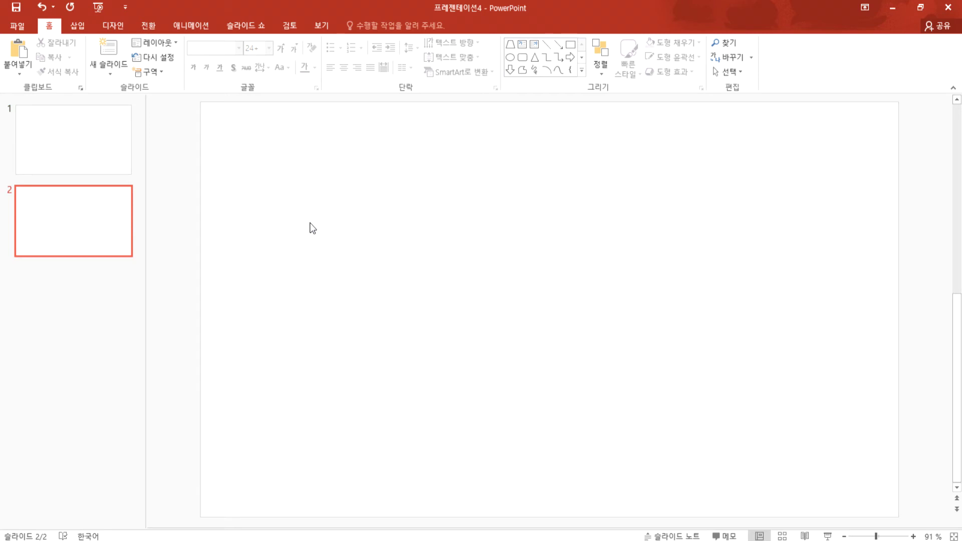
Check the flower-1986321_1920.png file in the 다운로드 folder in File Explorer and return to PowerPoint.
click(252, 538)
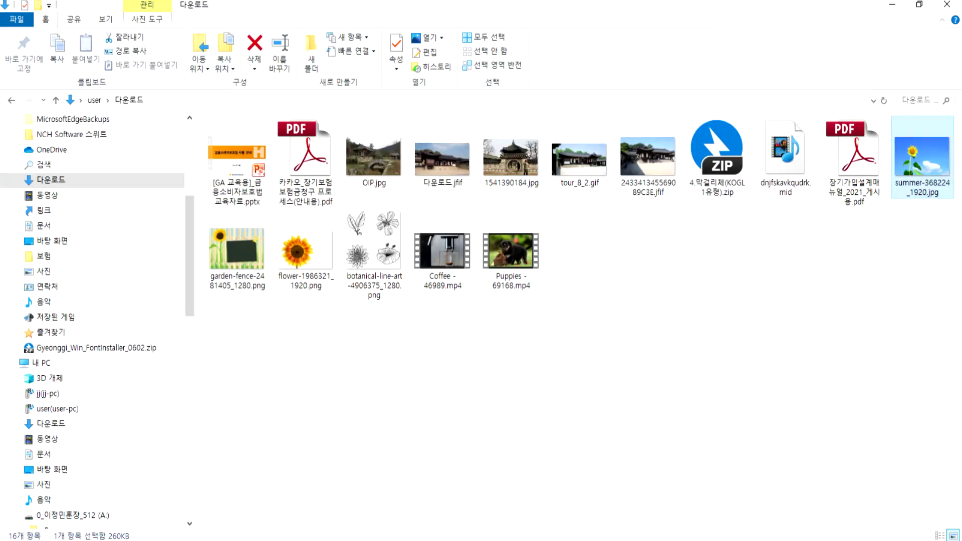
click(308, 257)
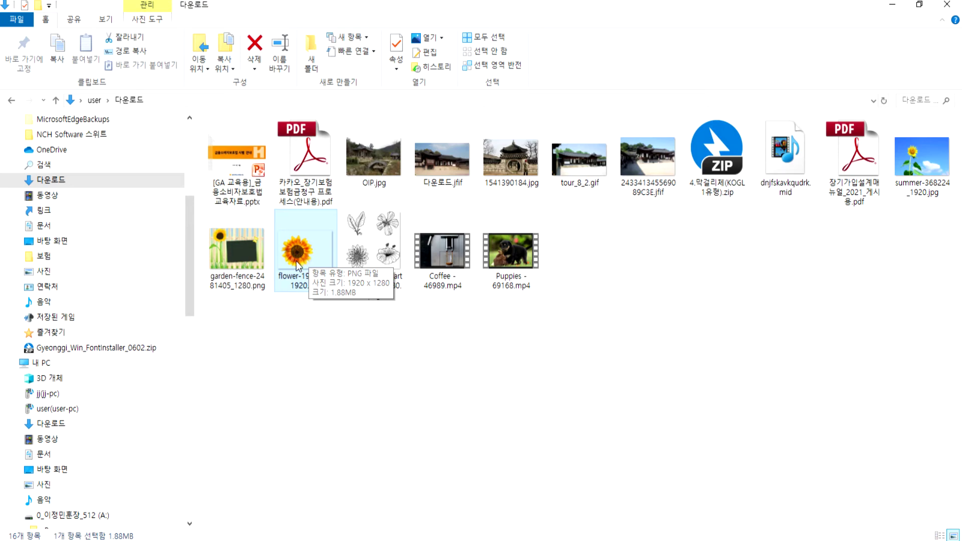
key(alt+Tab)
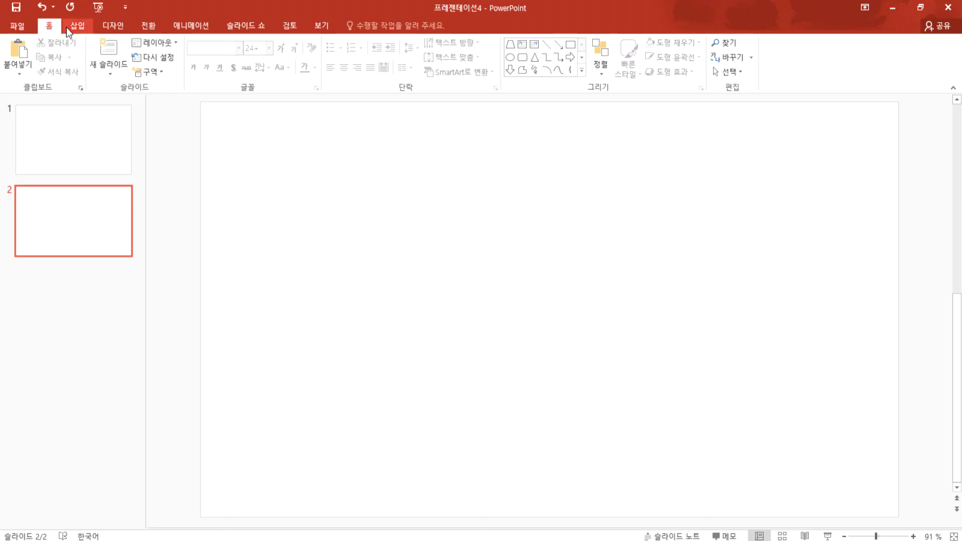
Insert the picture flower-1986321_1920.png from the 다운로드 folder on the blank second slide.
click(78, 25)
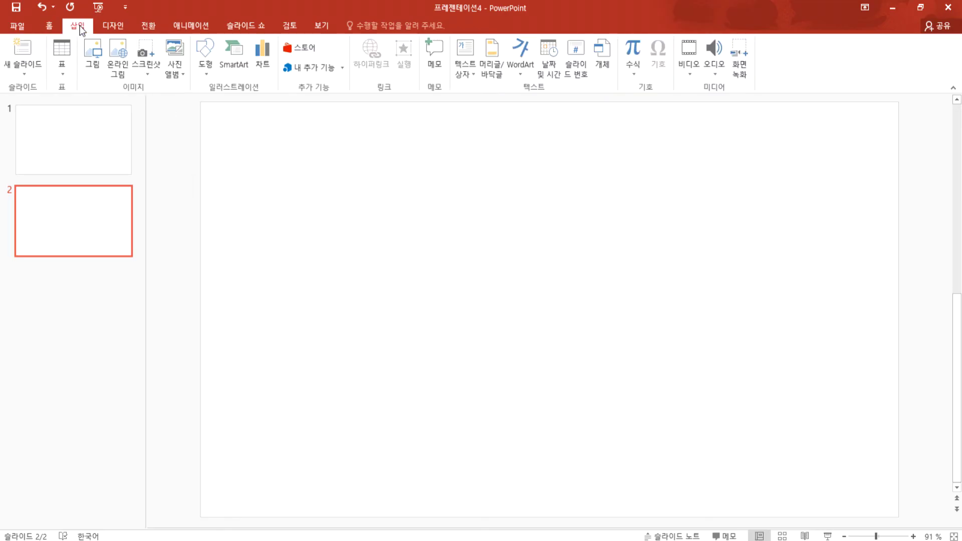
click(92, 59)
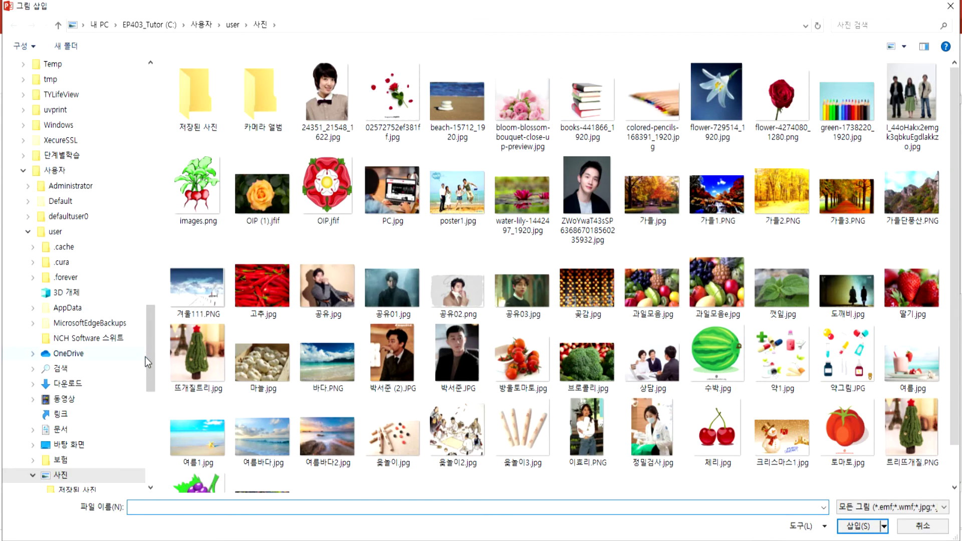
drag(148, 347, 149, 387)
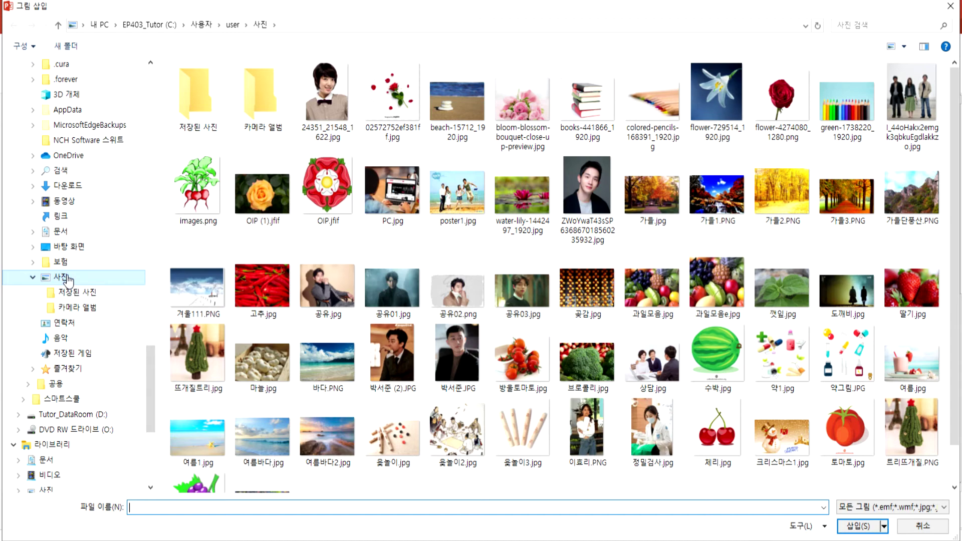
click(72, 188)
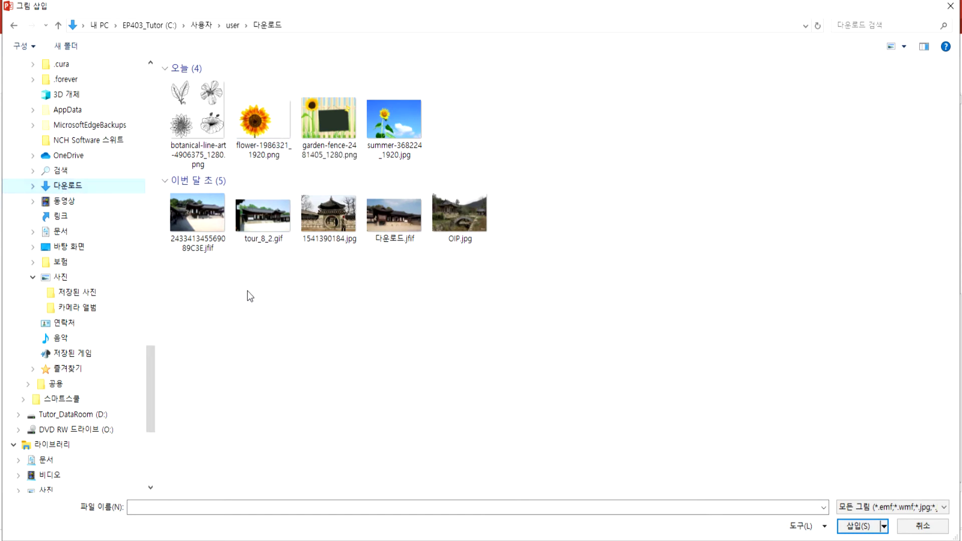
click(259, 122)
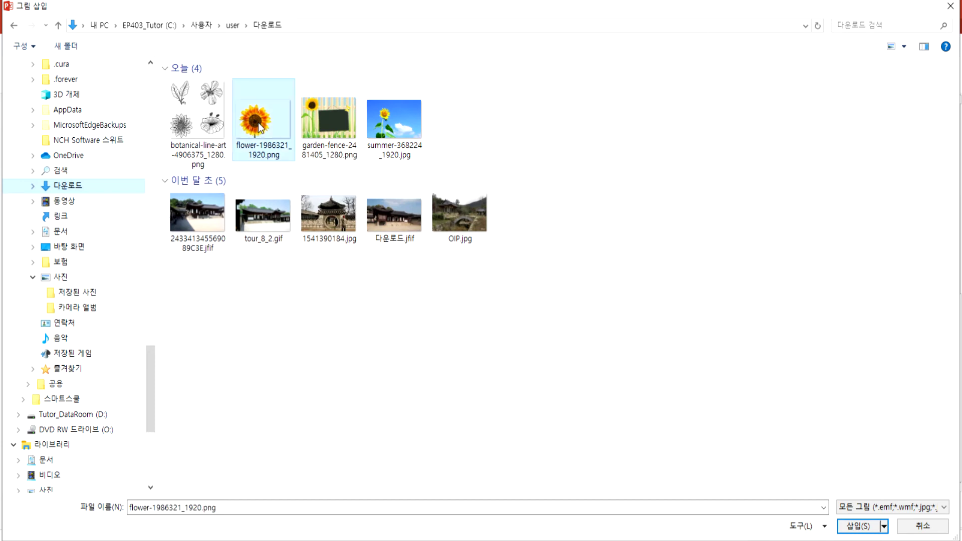
click(854, 526)
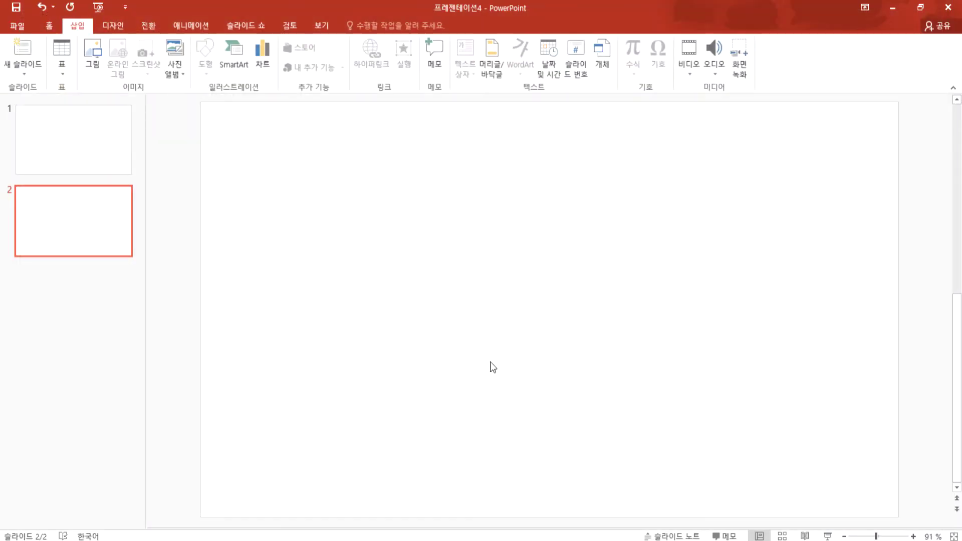
Move the sunflower picture to the slide's left edge, shrink it into the slide's upper-left corner and deselect it.
drag(459, 304, 407, 299)
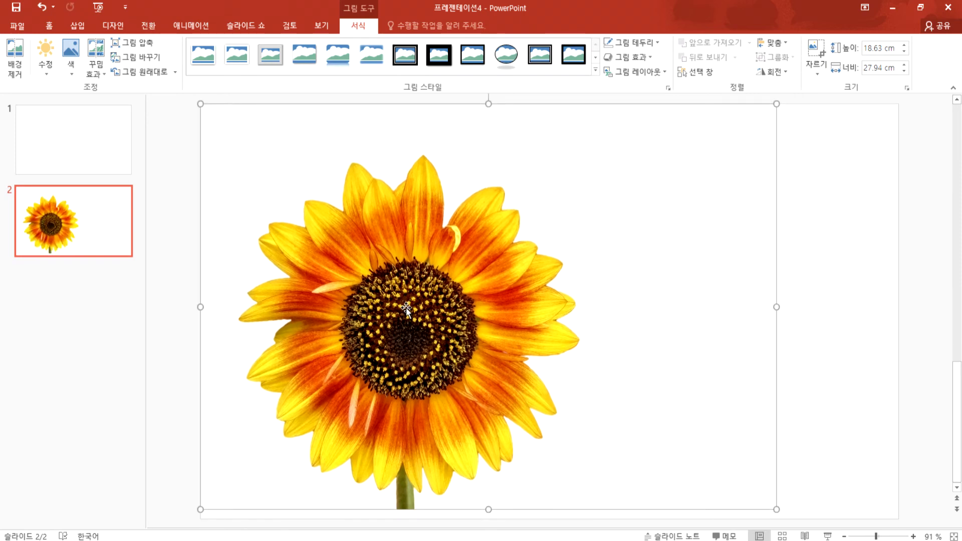
drag(776, 509, 336, 219)
click(293, 278)
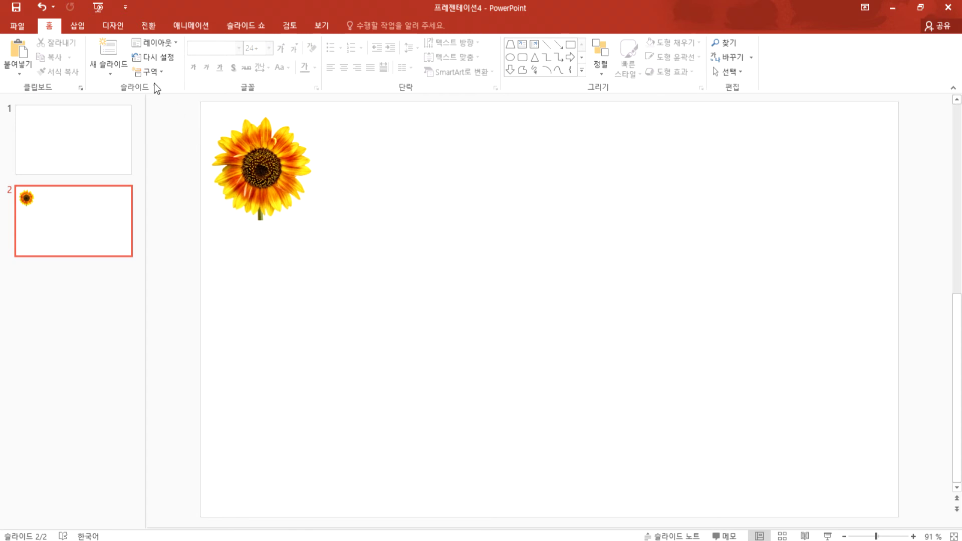
Insert summer-368224_1920.jpg from the 다운로드 folder on the second slide and move it rightward, clear of the small sunflower.
click(78, 26)
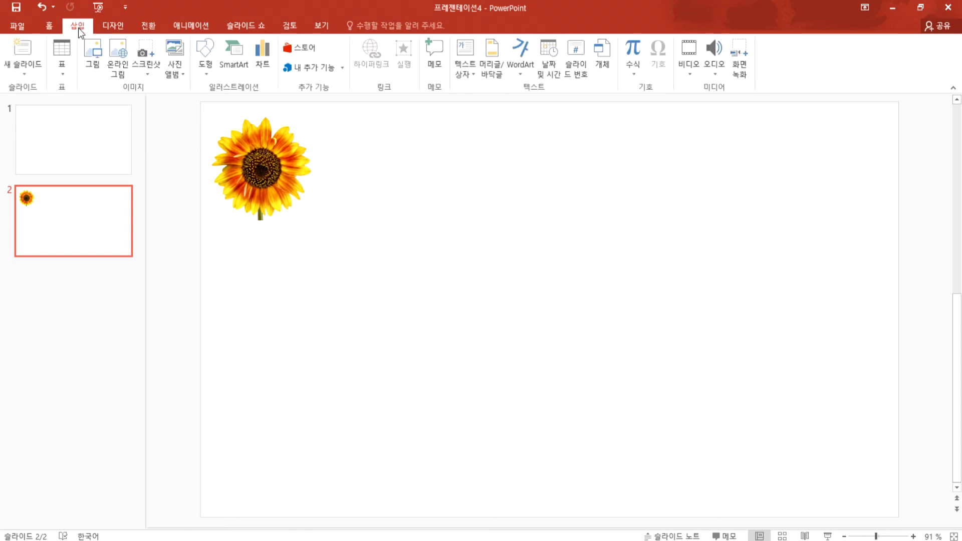
click(94, 50)
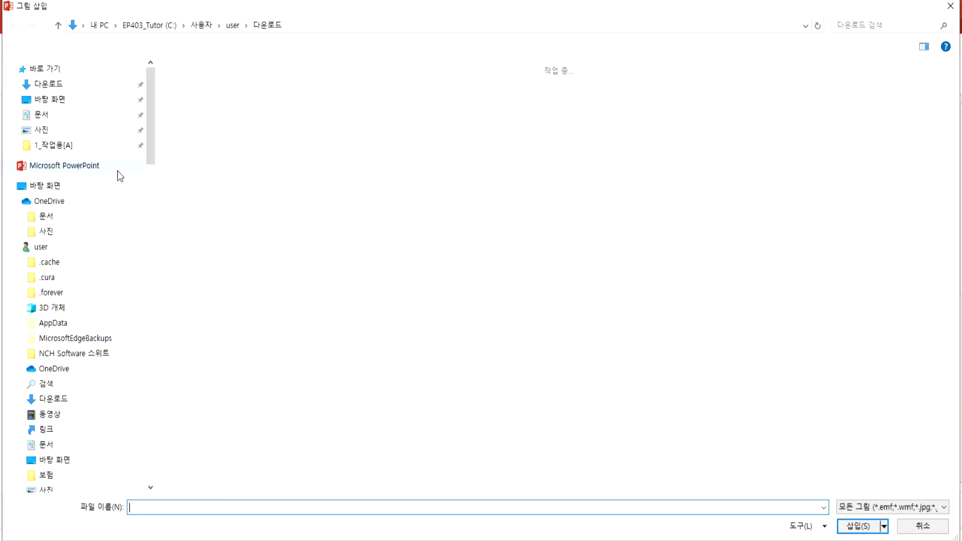
drag(153, 359, 150, 398)
click(61, 338)
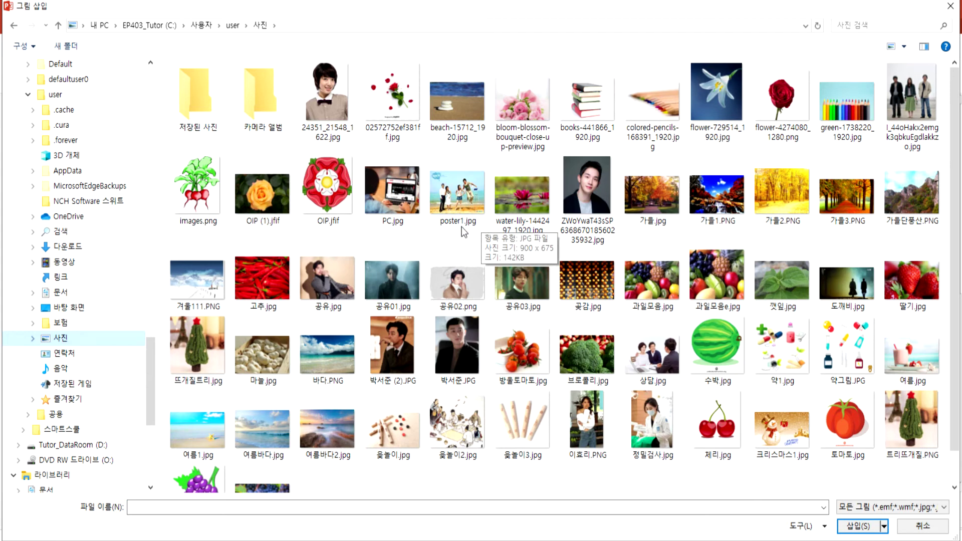
mouse_move(149, 356)
mouse_down()
mouse_move(150, 333)
mouse_move(150, 353)
mouse_up()
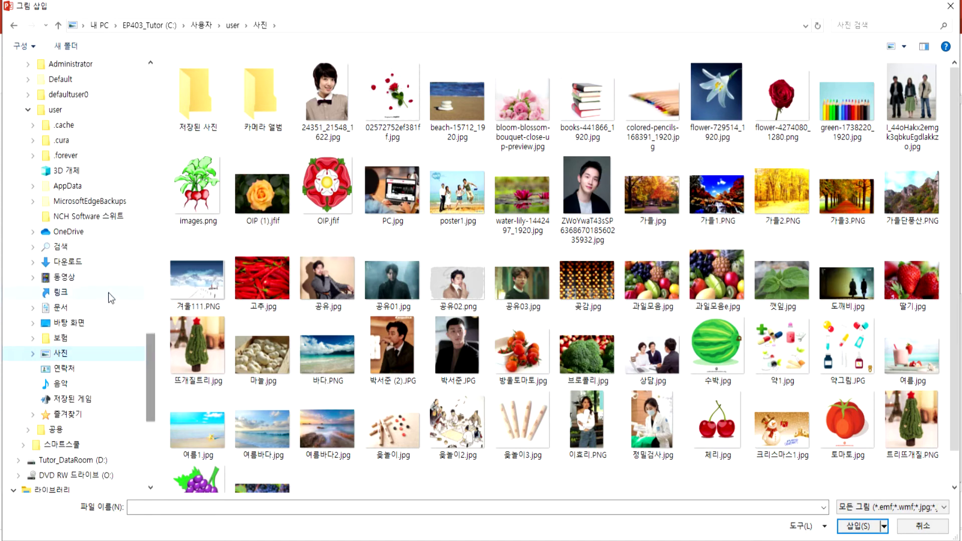
click(76, 266)
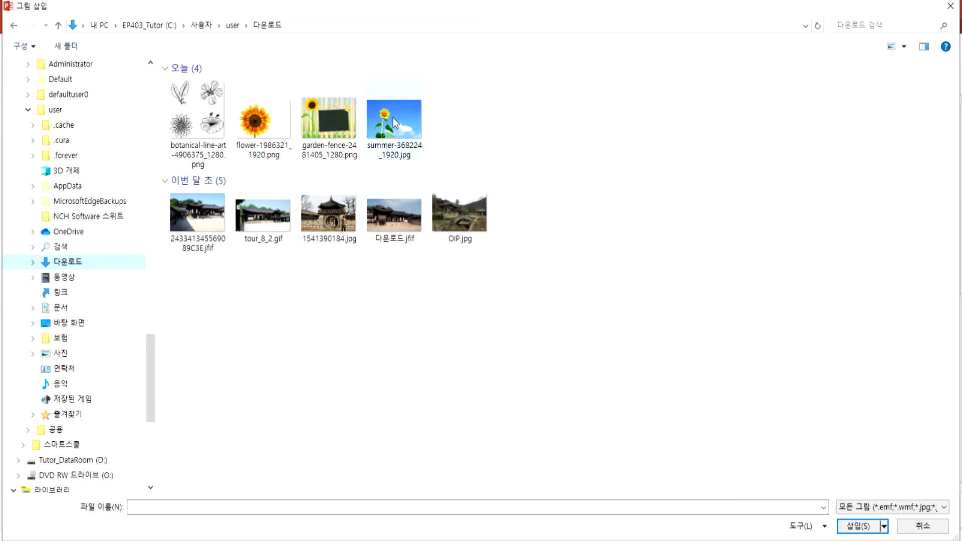
click(394, 125)
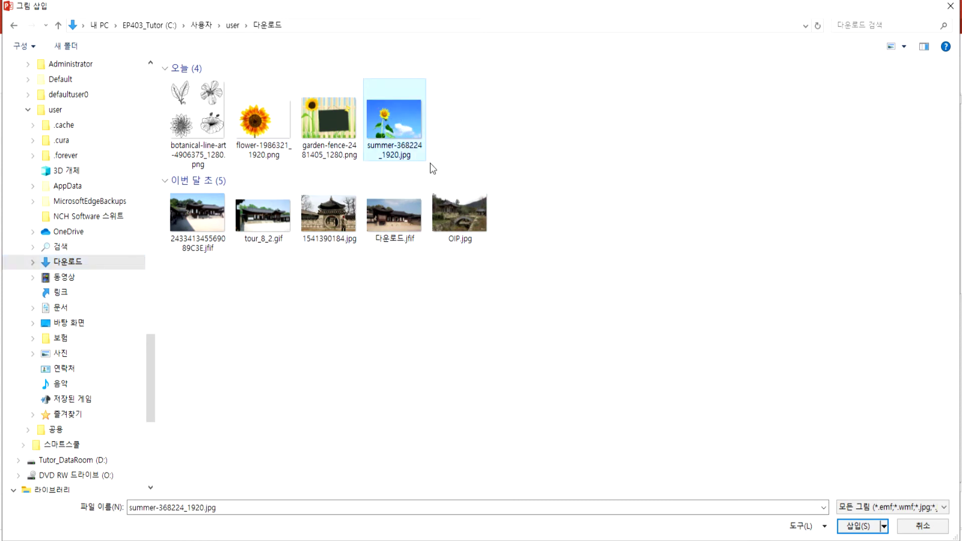
click(846, 526)
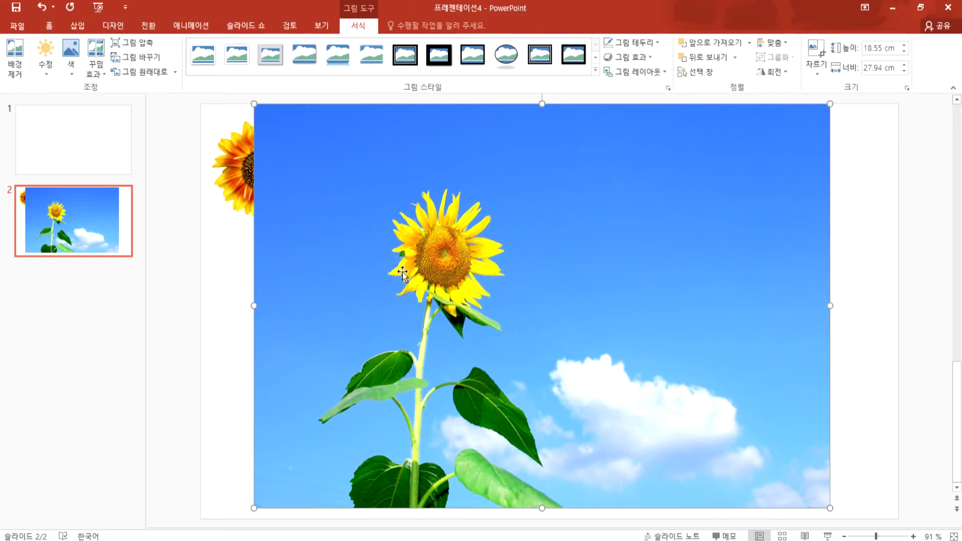
drag(404, 271, 468, 272)
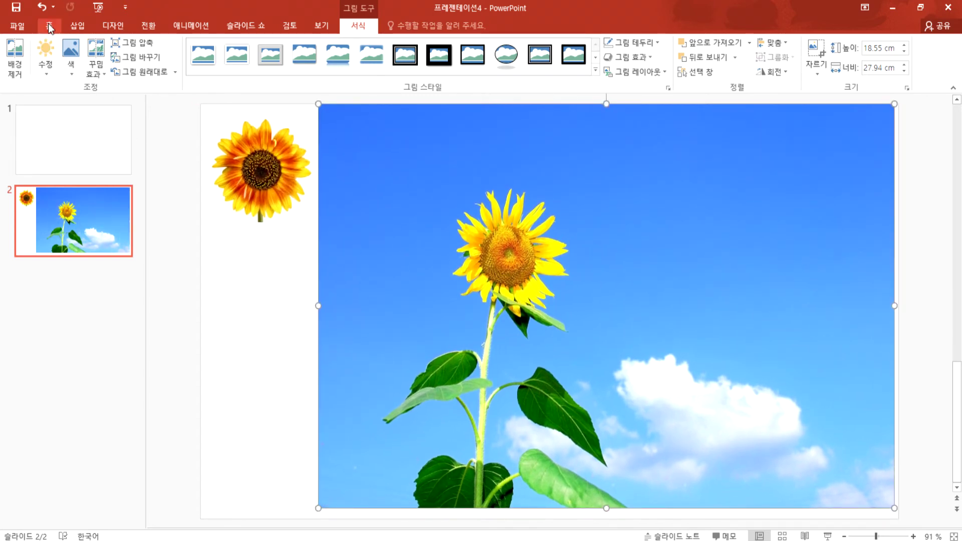
Choose botanical-line-art-4906375_1280.png in the 다운로드 folder as the next picture for the second slide.
click(77, 26)
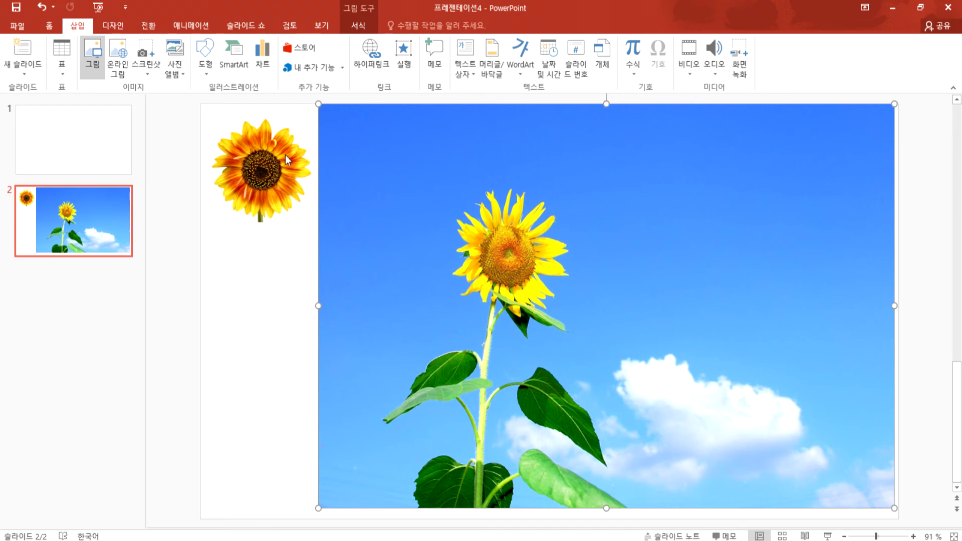
click(94, 51)
click(199, 121)
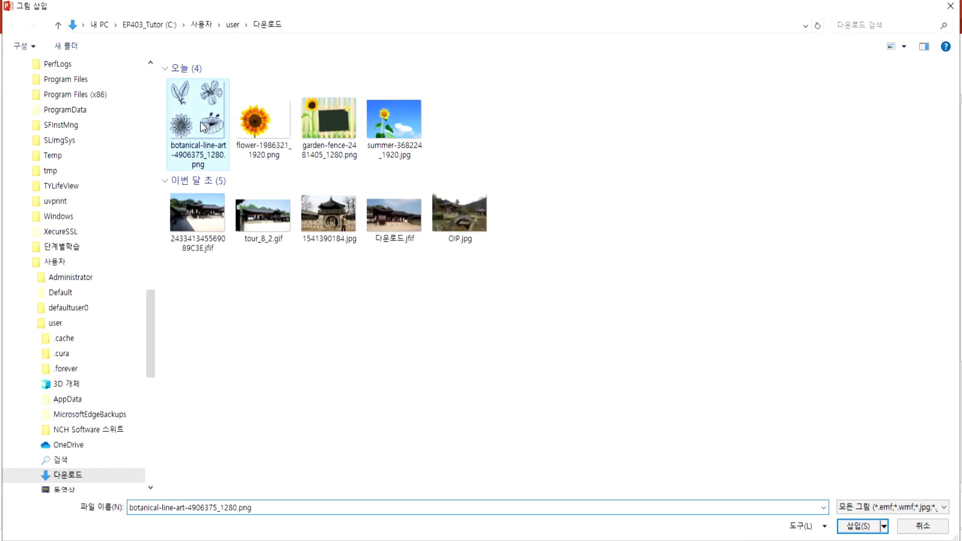
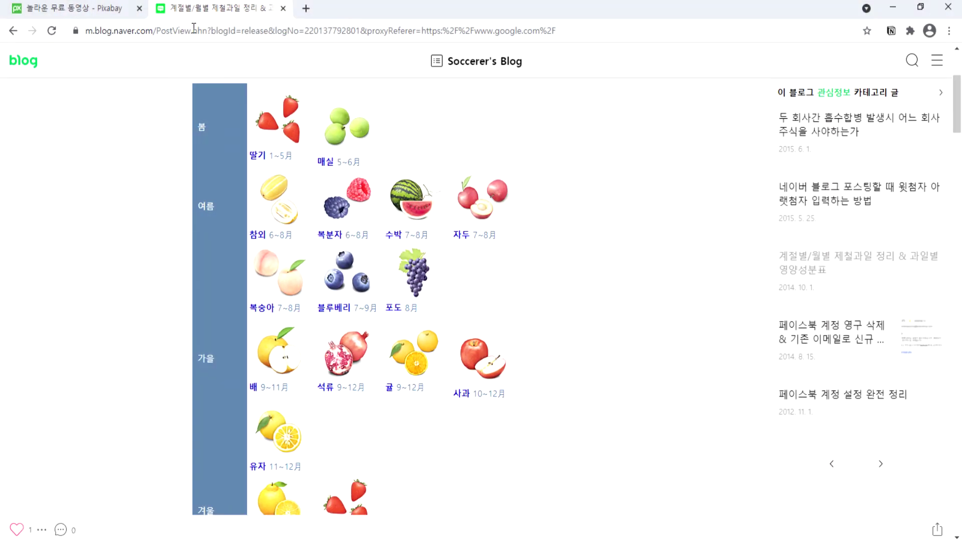
Switch to the Pixabay page in the browser and preview the free clips in its 비디오 (video) section.
click(95, 9)
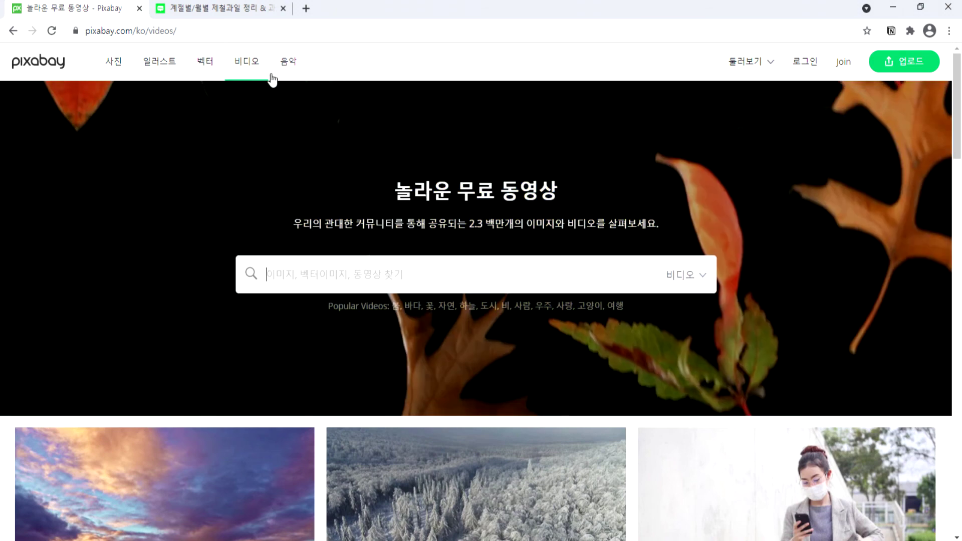
click(247, 65)
scroll(371, 281, down, 9)
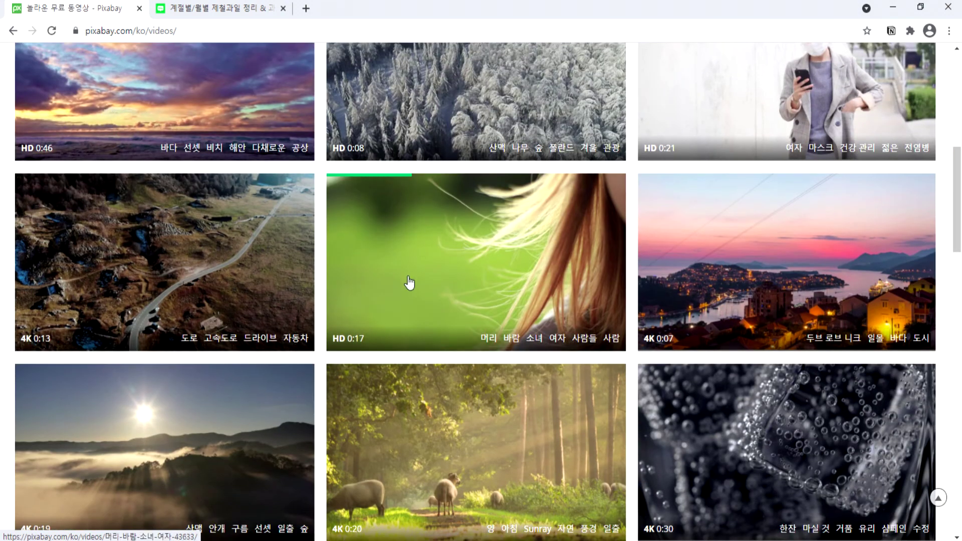
mouse_move(408, 282)
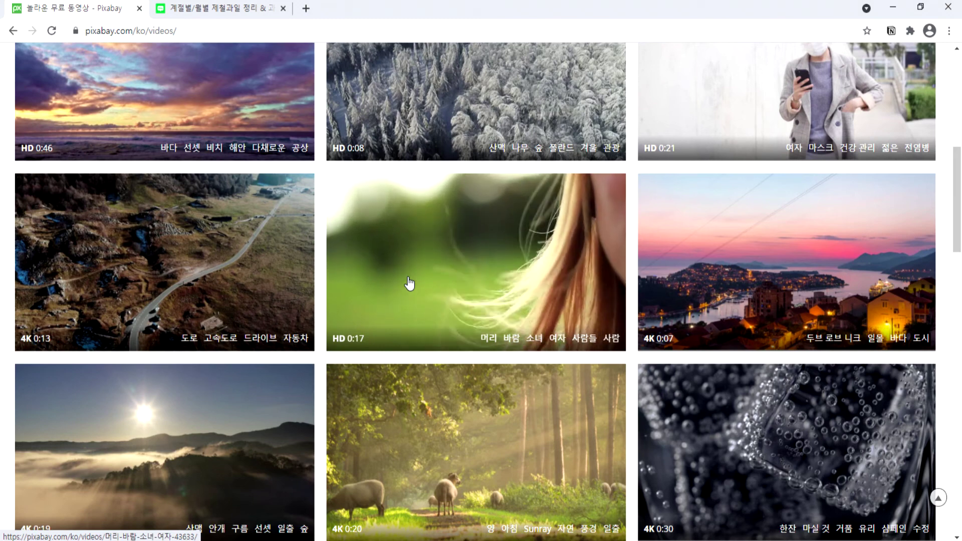
mouse_move(700, 299)
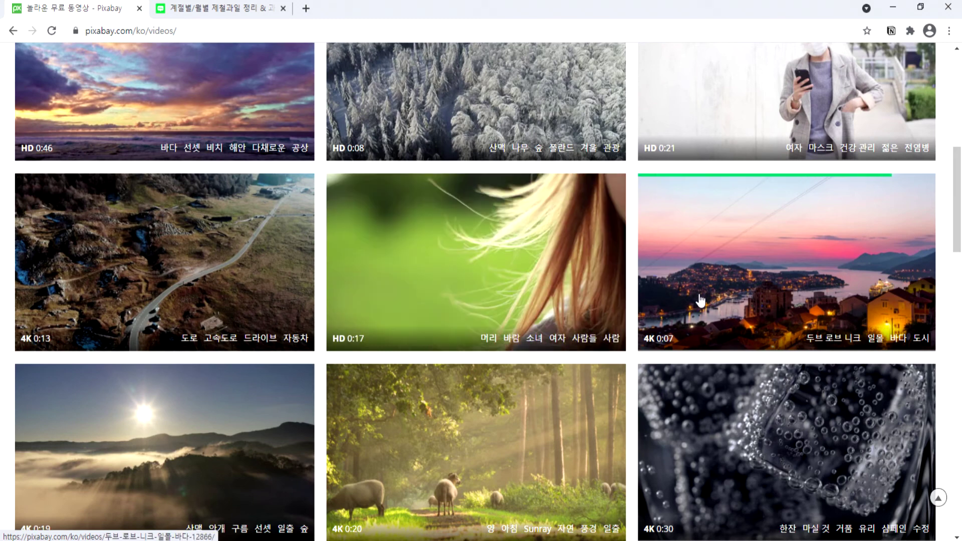
scroll(700, 299, down, 5)
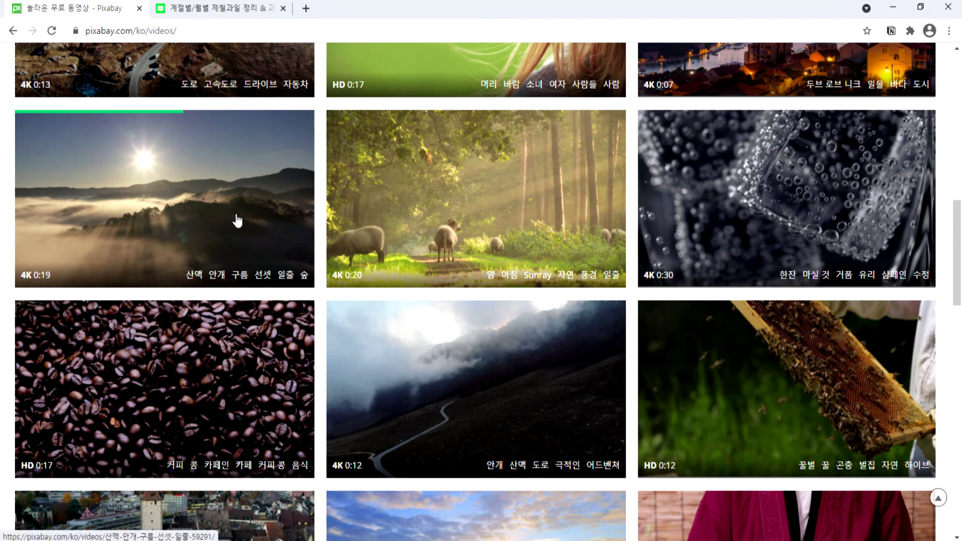
scroll(294, 233, down, 4)
mouse_move(343, 251)
scroll(342, 251, down, 4)
mouse_move(214, 233)
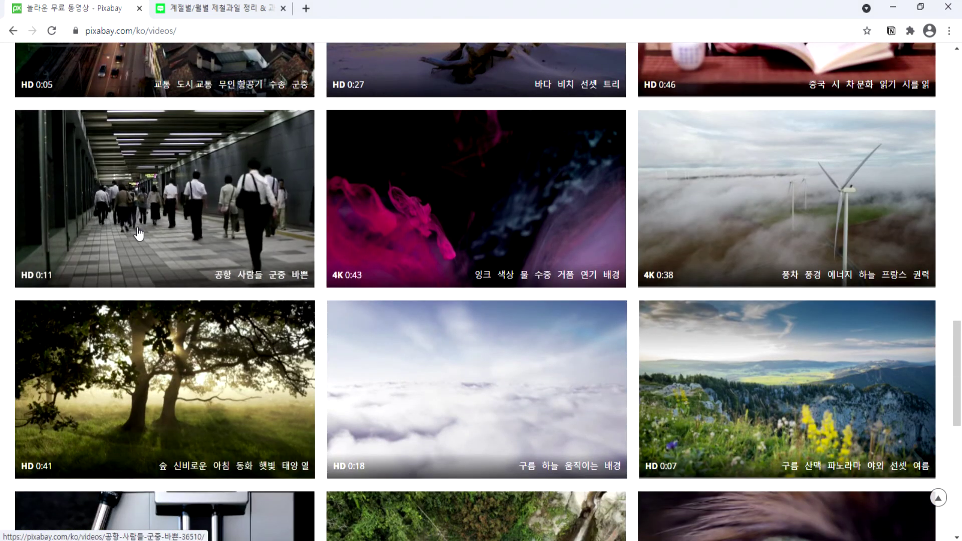
scroll(721, 266, down, 5)
mouse_move(573, 289)
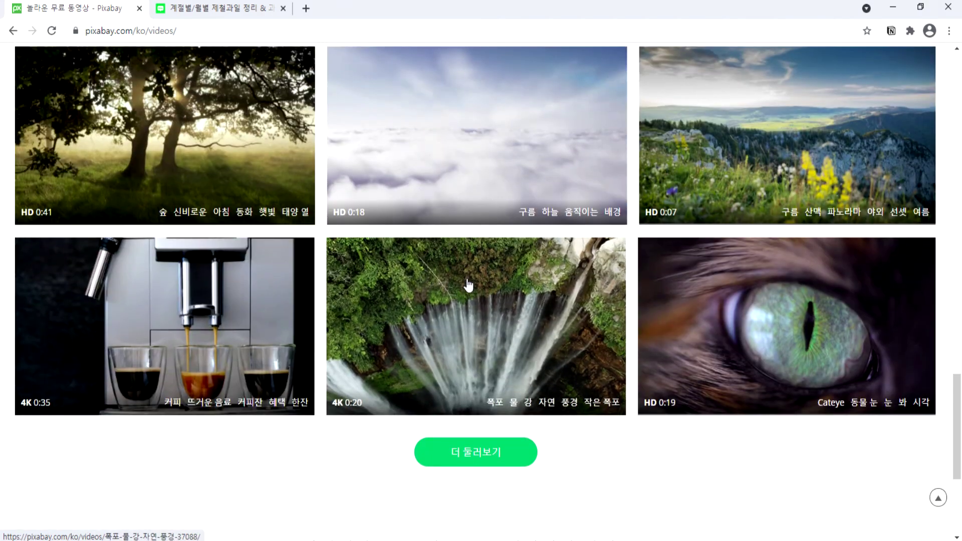
Browse Pixabay's full list of free videos and open the page of the 바다 웨이브 비치 (beach wave) clip.
click(494, 449)
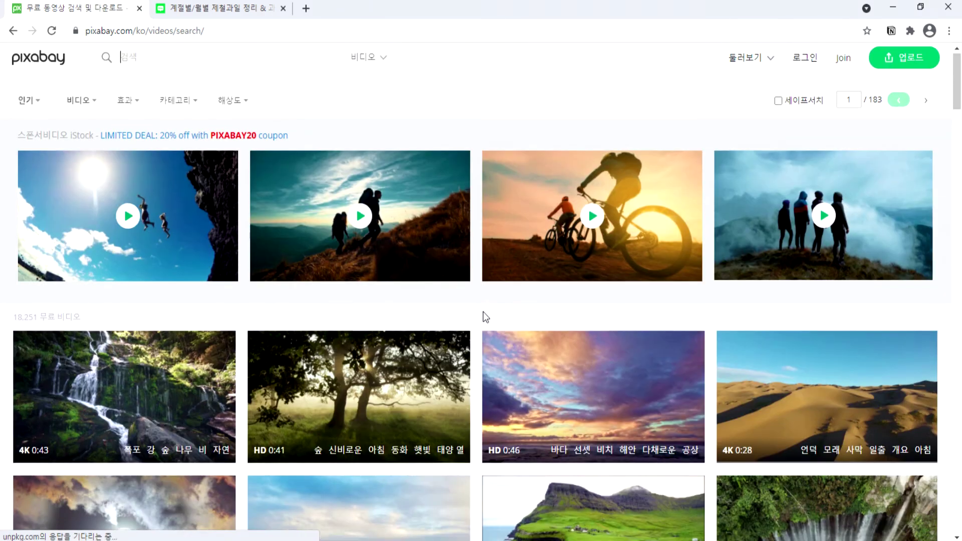
scroll(483, 312, down, 4)
mouse_move(483, 318)
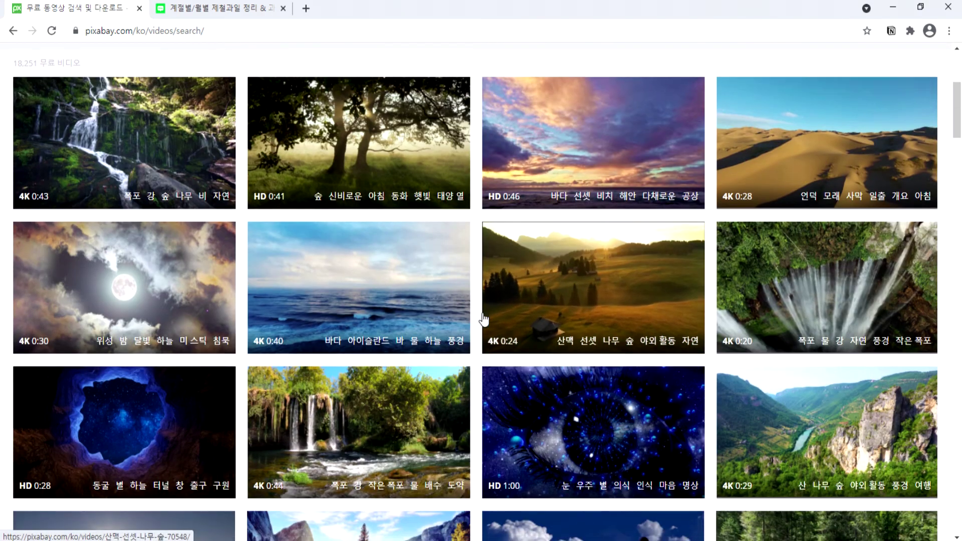
scroll(483, 318, down, 4)
scroll(483, 318, down, 4)
scroll(483, 315, up, 3)
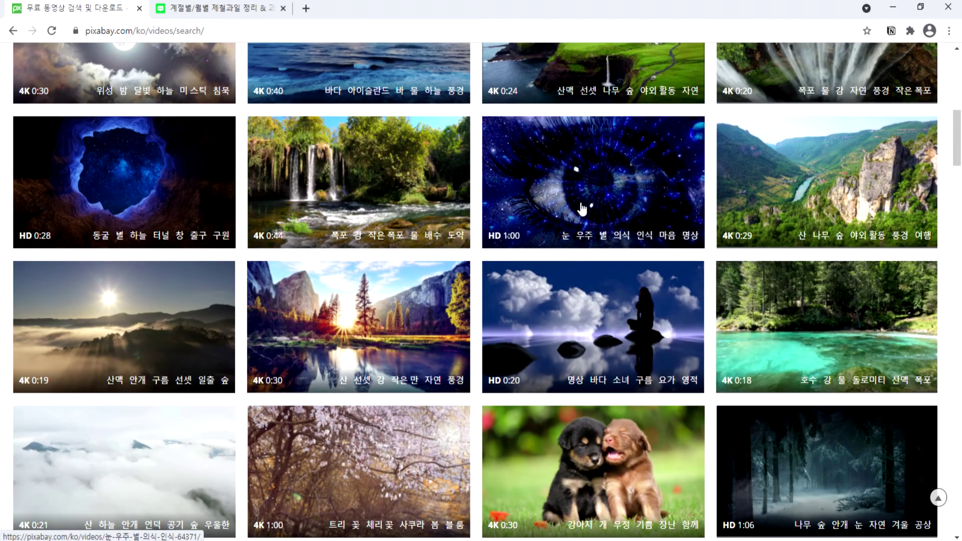
scroll(551, 280, down, 3)
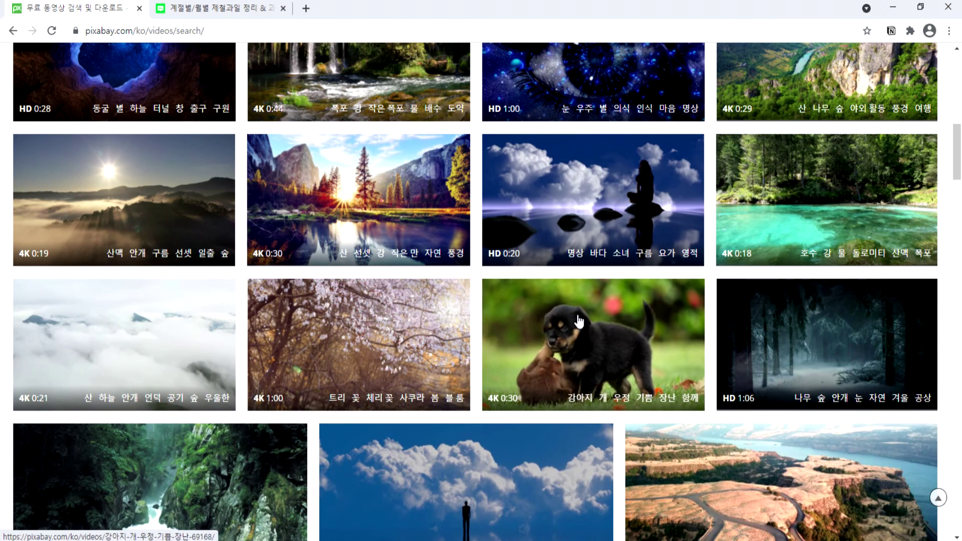
scroll(578, 321, down, 3)
scroll(432, 322, down, 4)
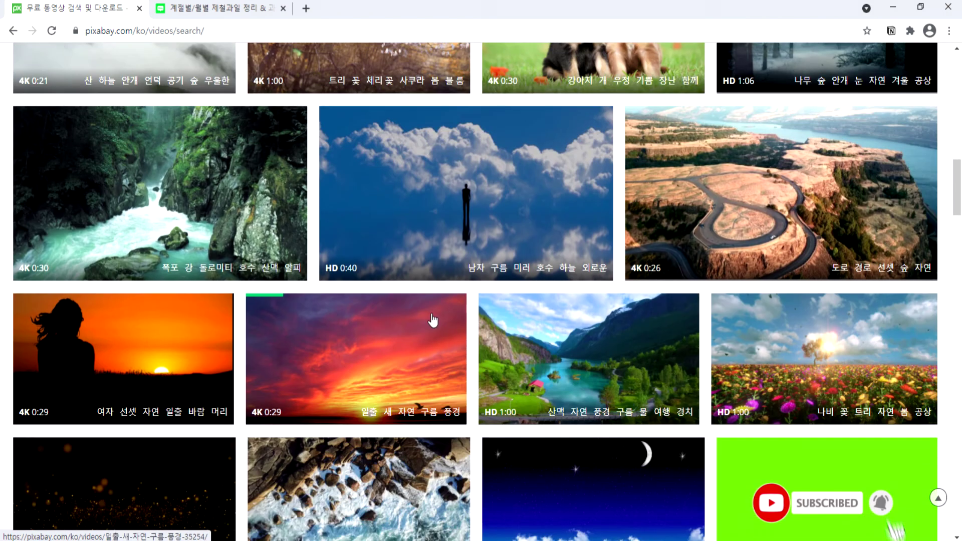
scroll(442, 314, down, 3)
scroll(424, 339, down, 1)
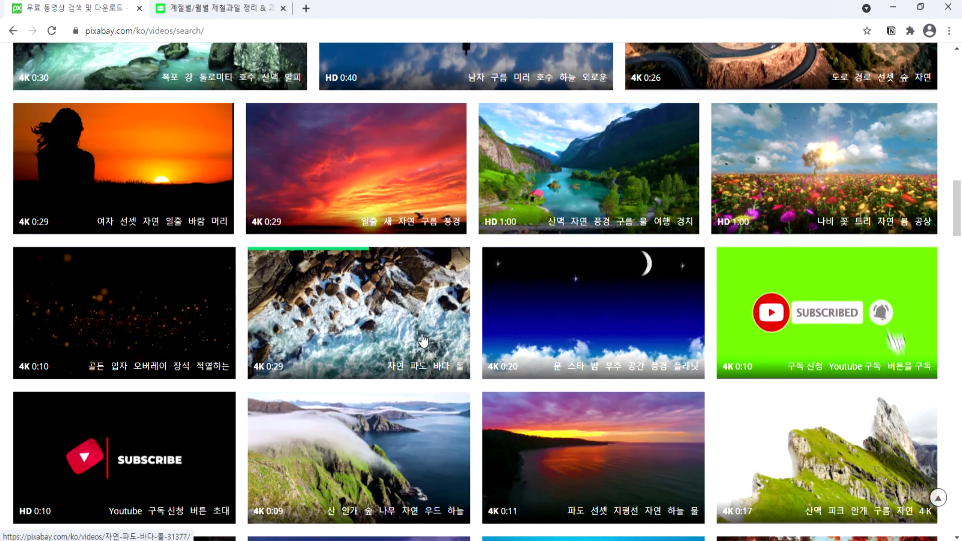
scroll(421, 335, down, 5)
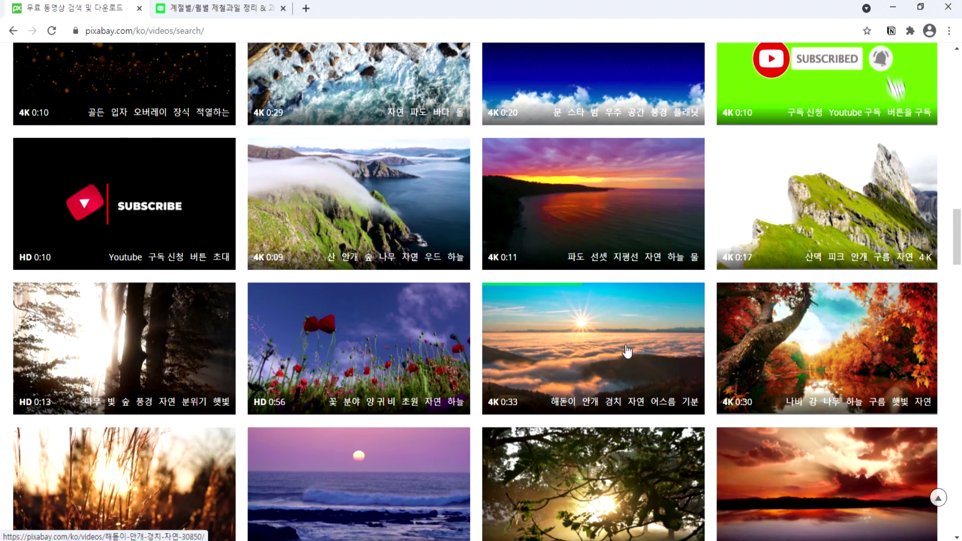
scroll(380, 326, down, 4)
scroll(380, 327, down, 4)
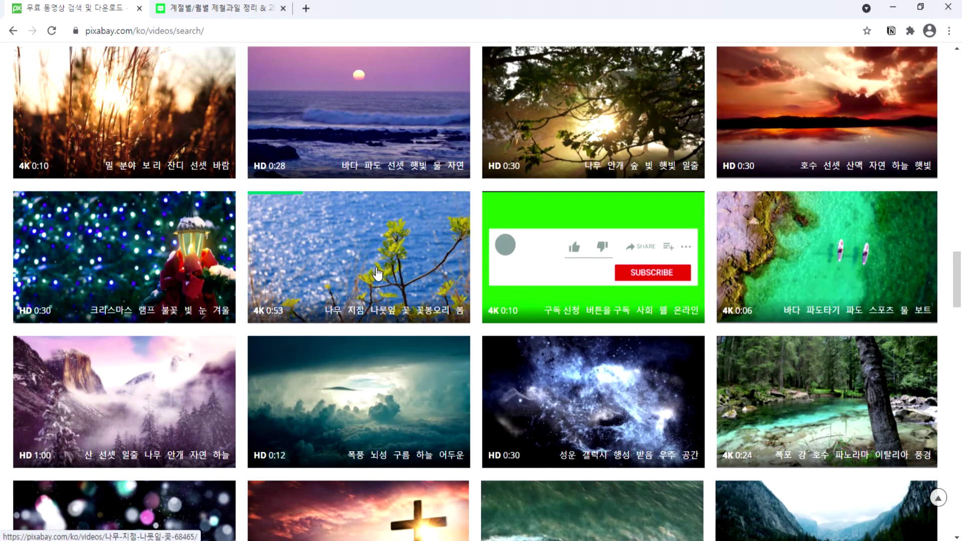
scroll(376, 272, down, 3)
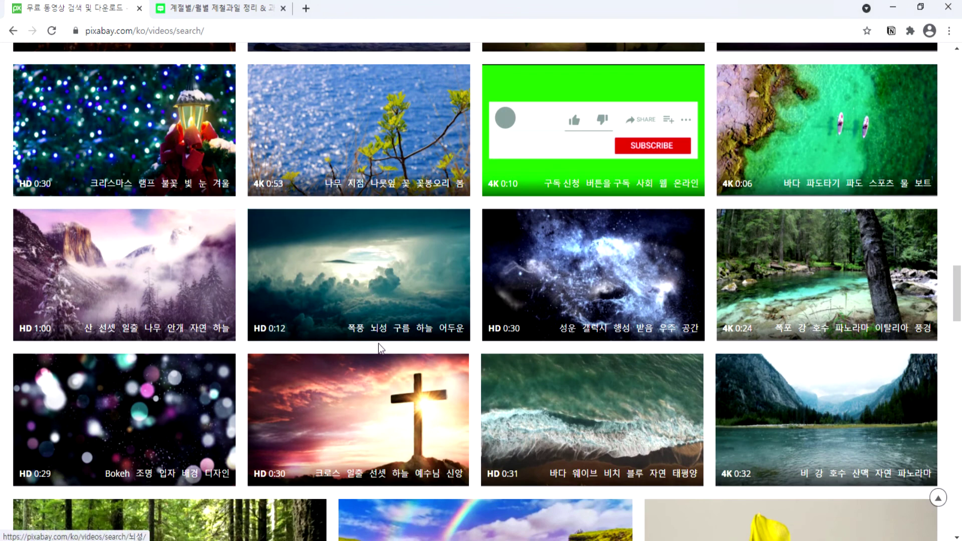
scroll(379, 347, down, 4)
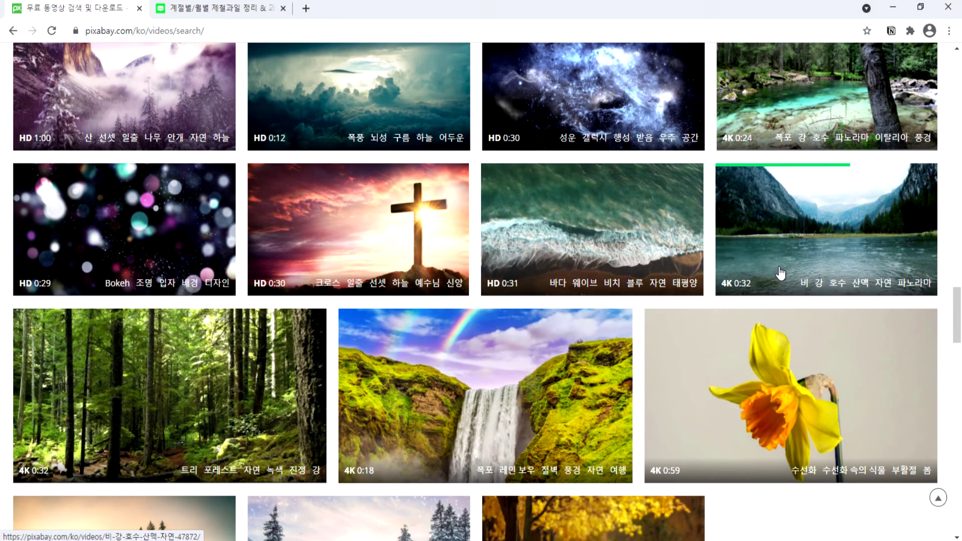
click(602, 264)
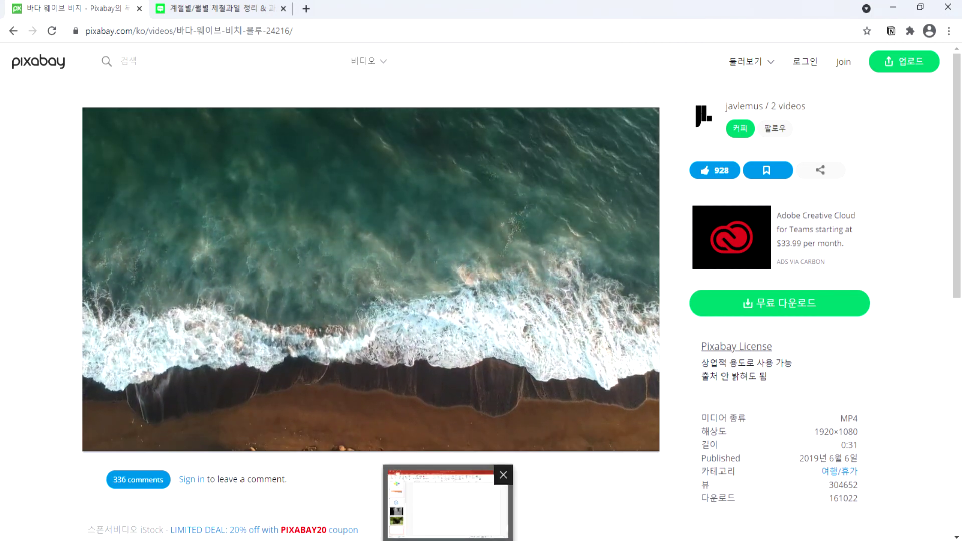
Switch to PowerPoint and start an online video insertion on blank slide 9, searching YouTube for the instructor's channel name.
click(449, 539)
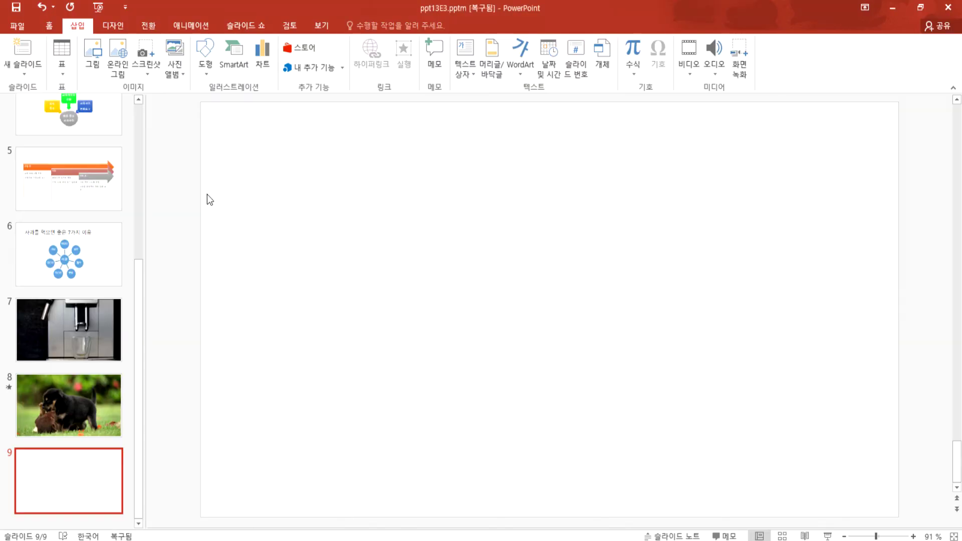
key(alt+Tab)
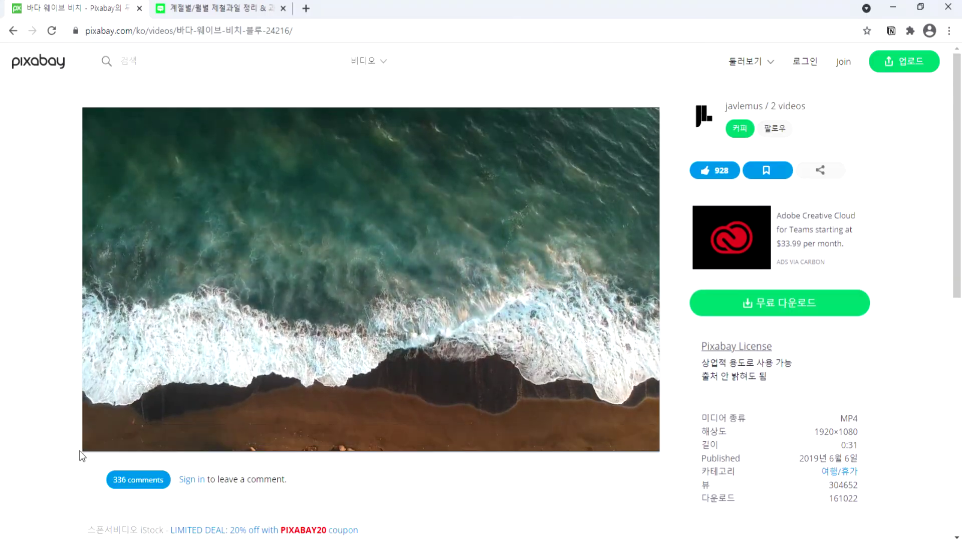
key(alt+Tab)
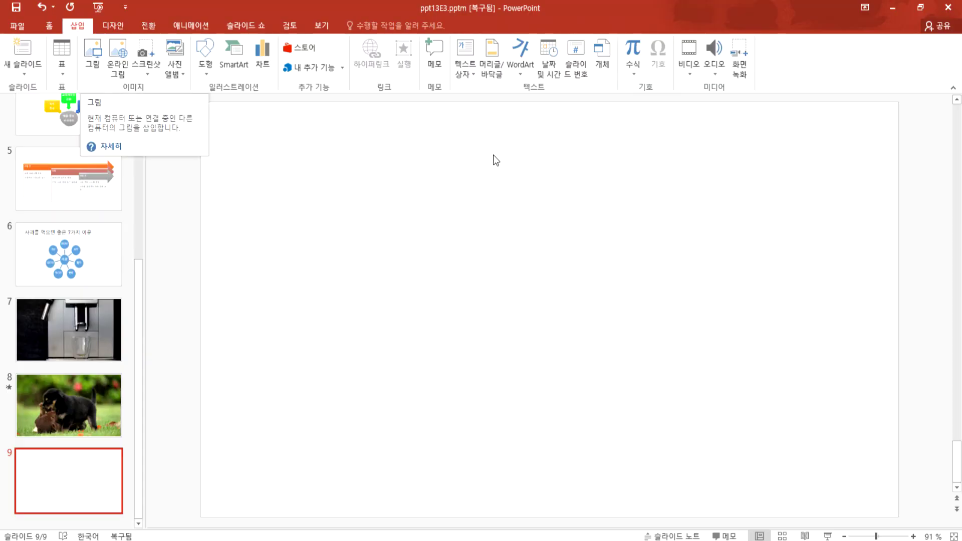
click(687, 75)
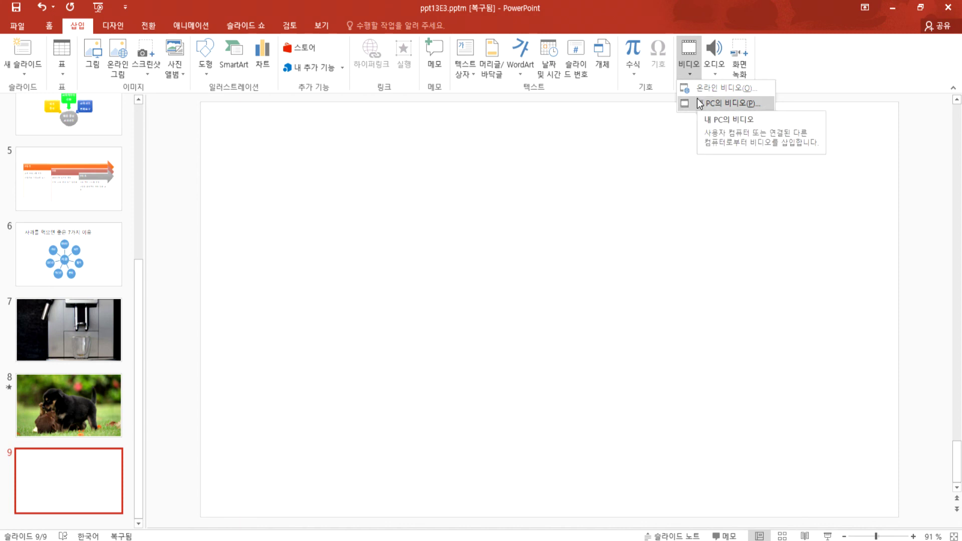
click(696, 90)
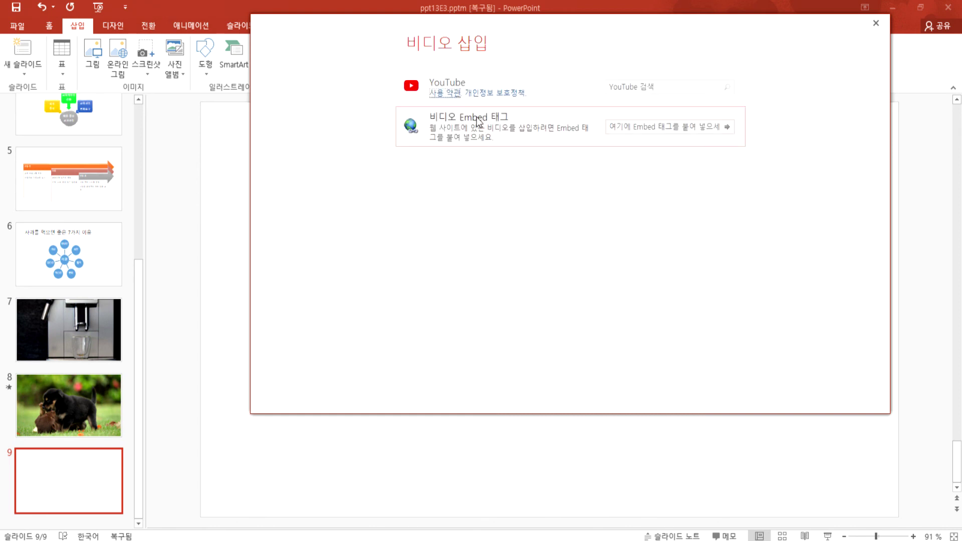
click(640, 87)
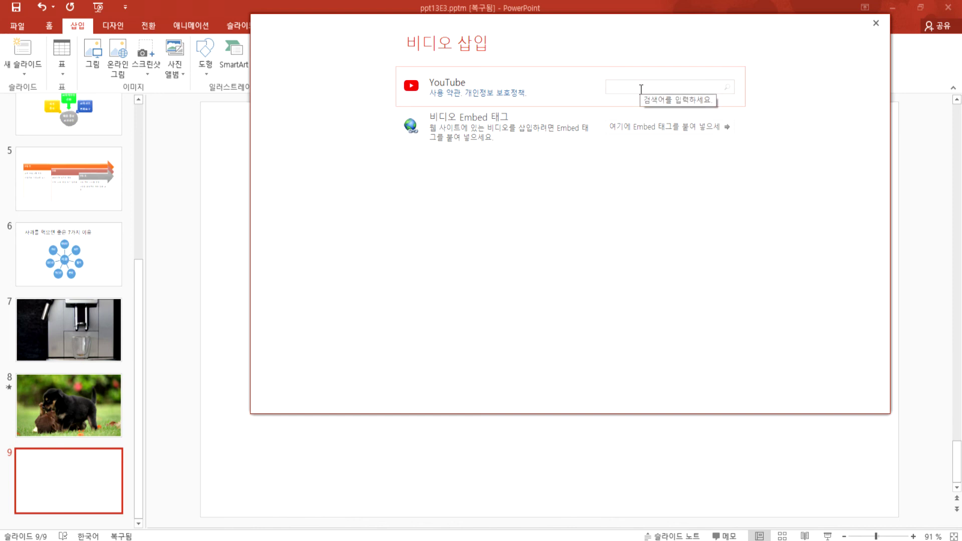
text(이정민)
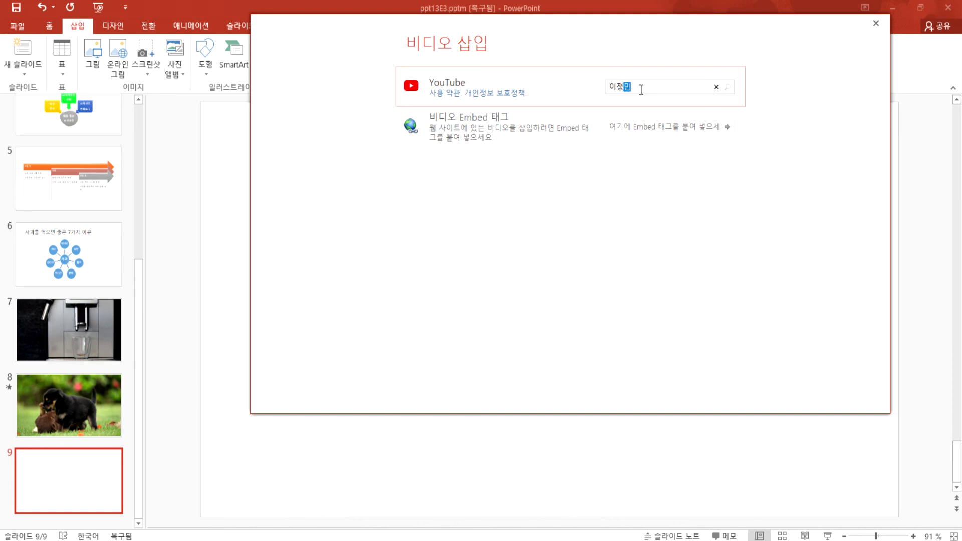
text(훈장)
key(Return)
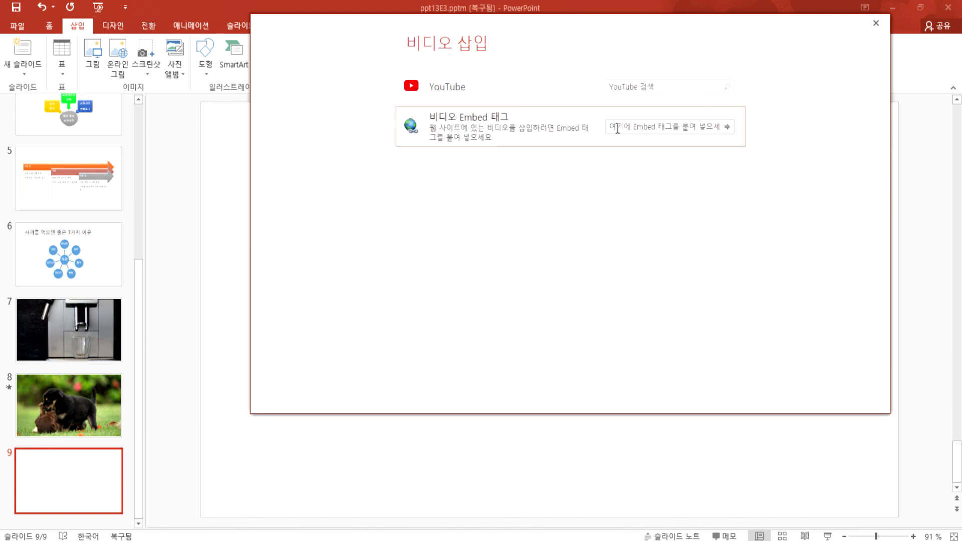
In the browser, open the instructor's bookmarked website, go to its YouTube channel, and mute the channel's intro video.
click(664, 89)
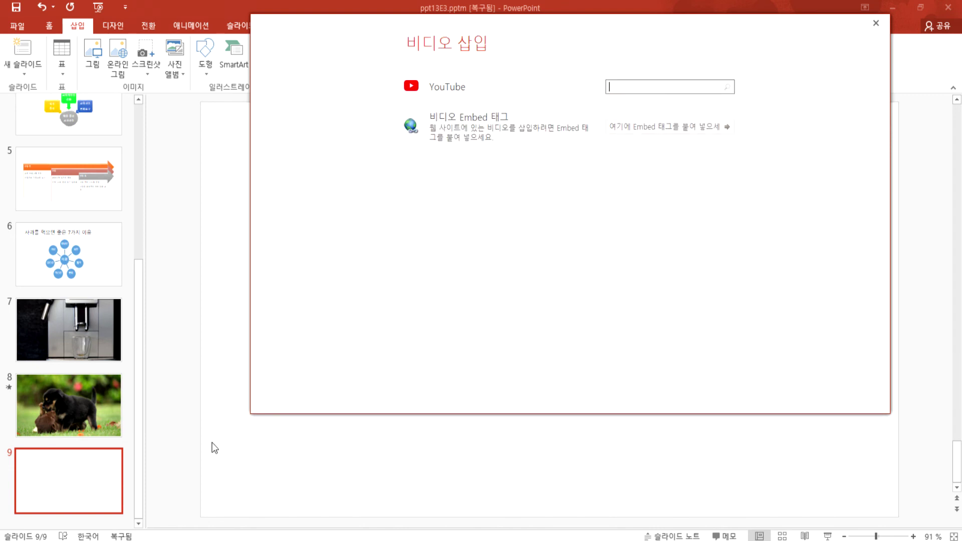
key(alt+Tab)
click(188, 7)
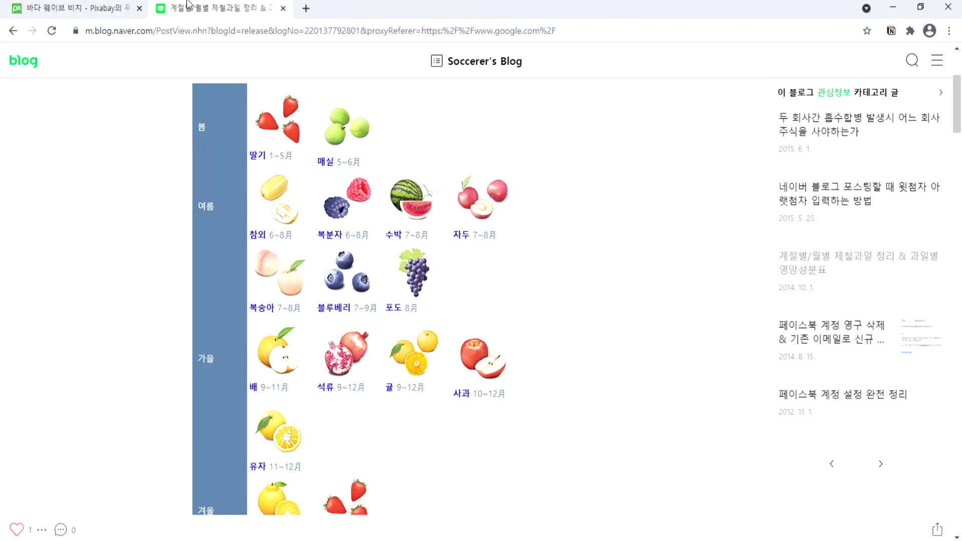
click(305, 8)
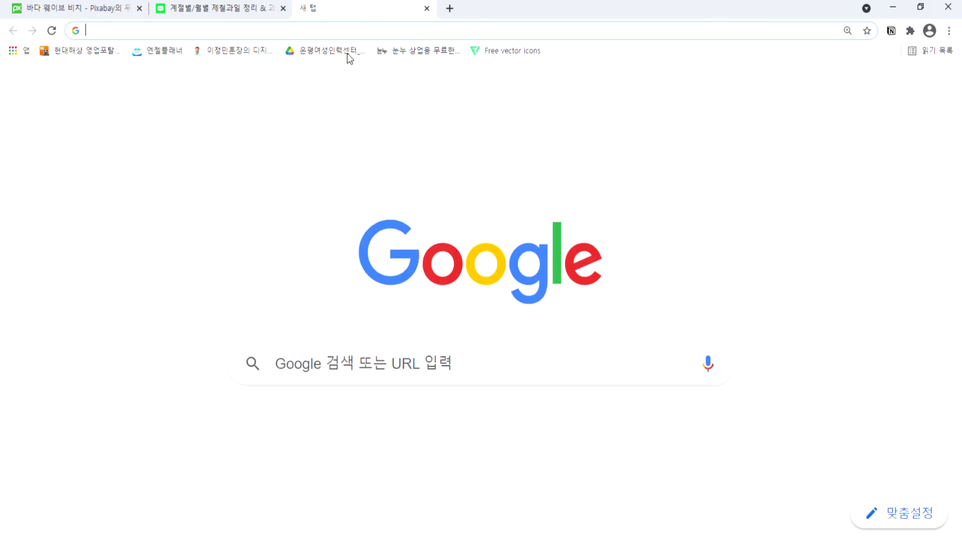
click(220, 48)
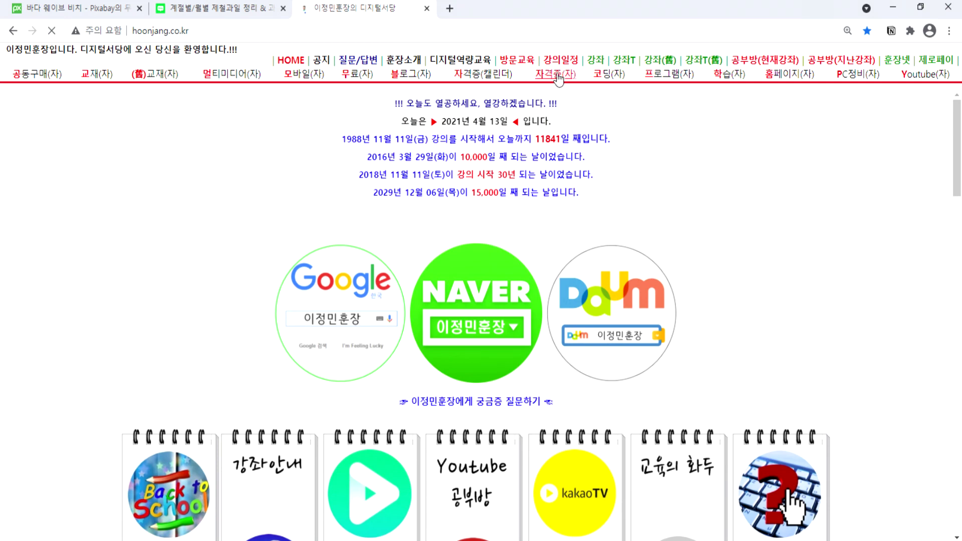
scroll(540, 231, down, 5)
click(465, 256)
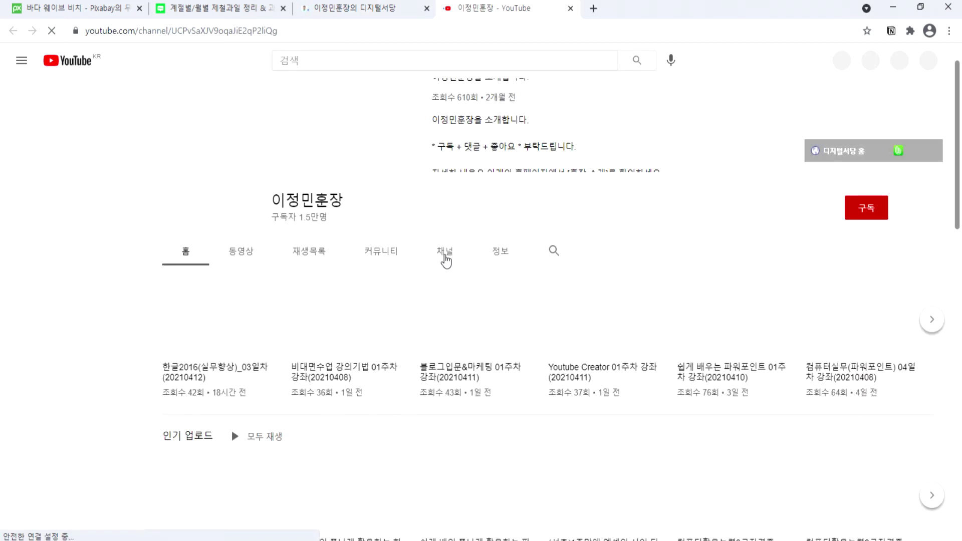
scroll(445, 260, down, 6)
scroll(440, 264, up, 5)
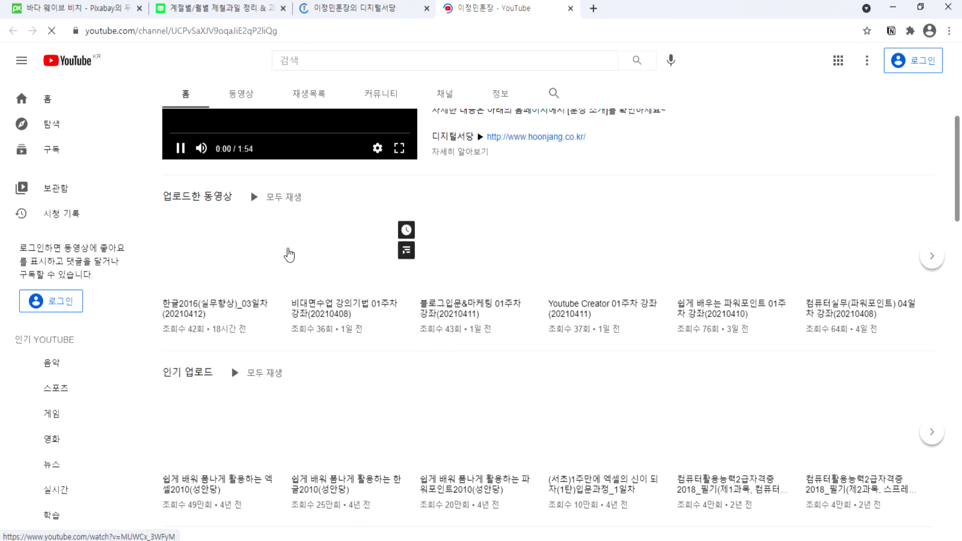
click(203, 148)
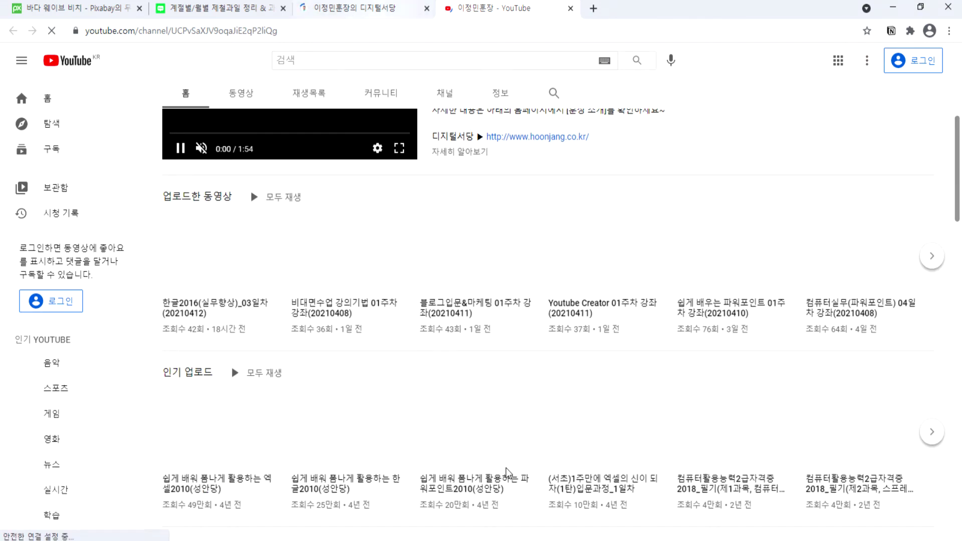
Switch to PowerPoint and examine the YouTube search and video Embed tag fields of the 비디오 삽입 window.
key(alt+Tab)
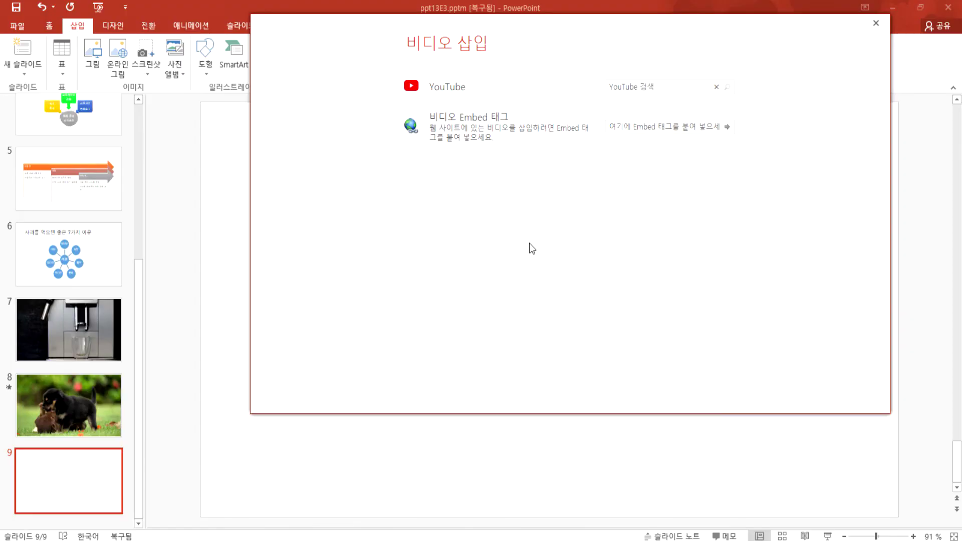
click(641, 86)
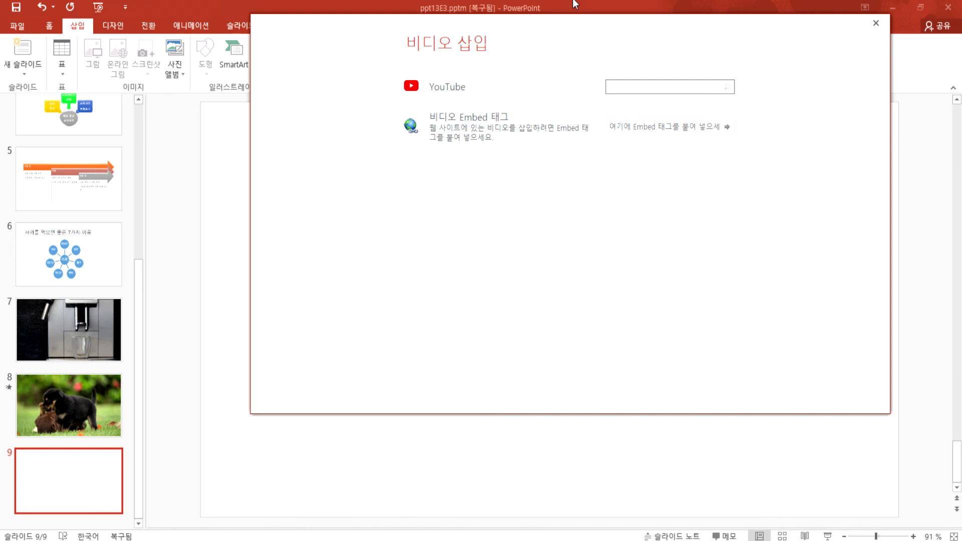
click(650, 128)
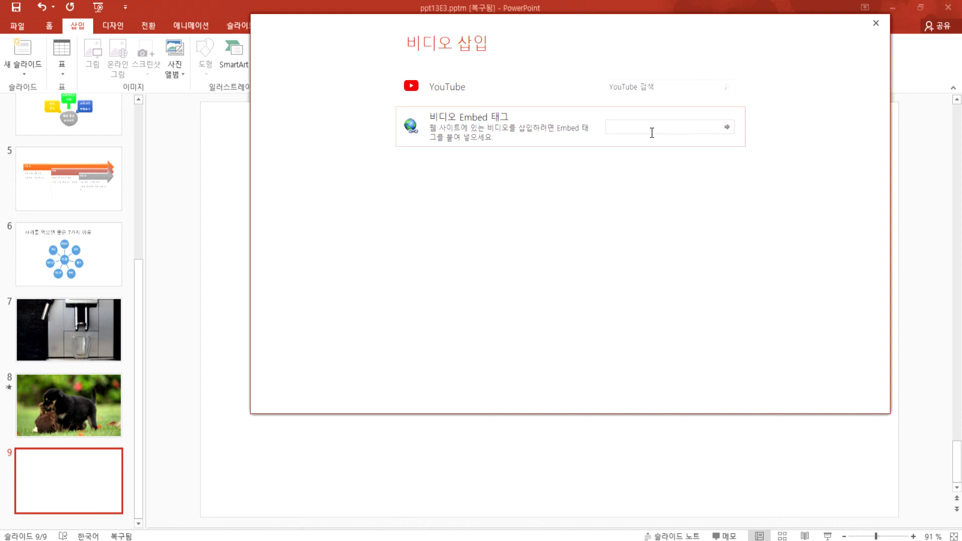
Return to the YouTube channel, open the 블로그입문&마케팅 01주차 강좌 video, and look through its 공유 (share) options and link.
click(432, 539)
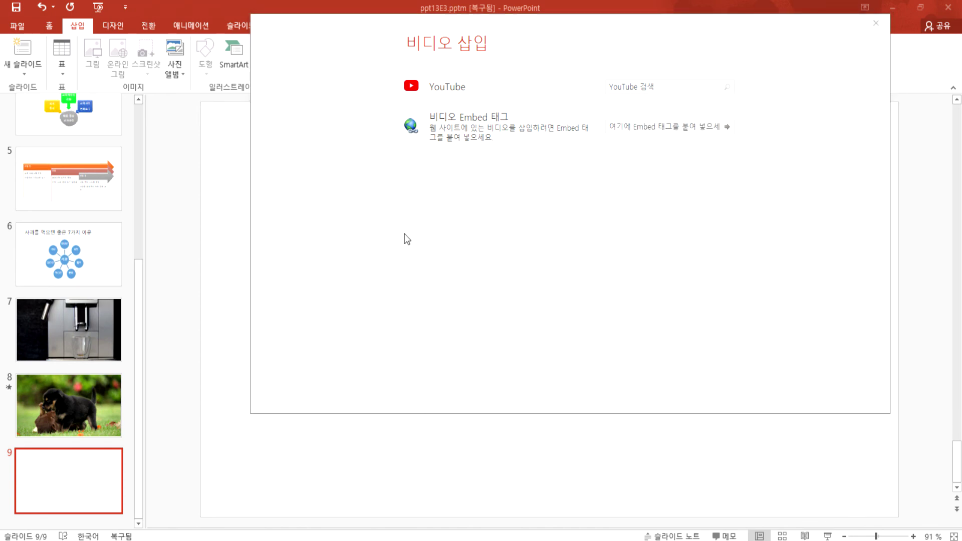
click(432, 539)
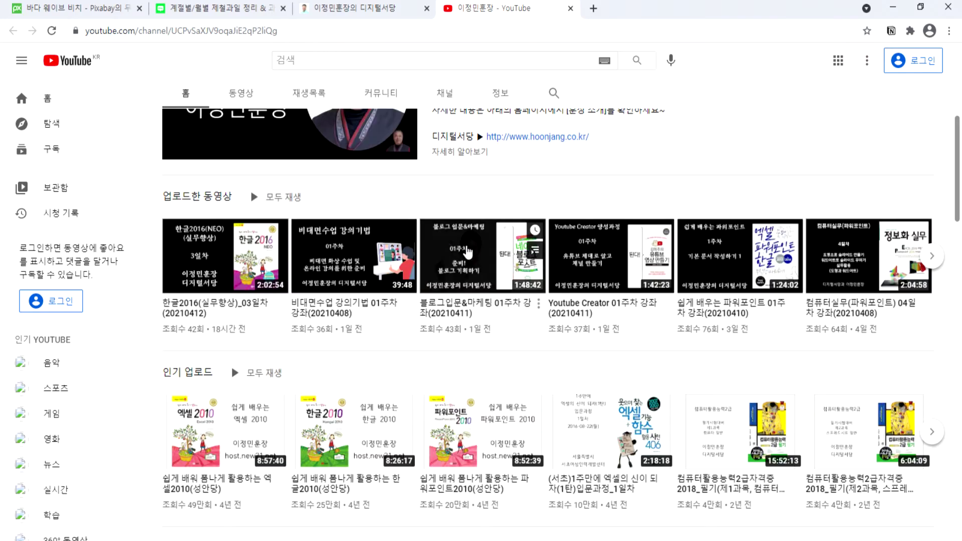
click(462, 255)
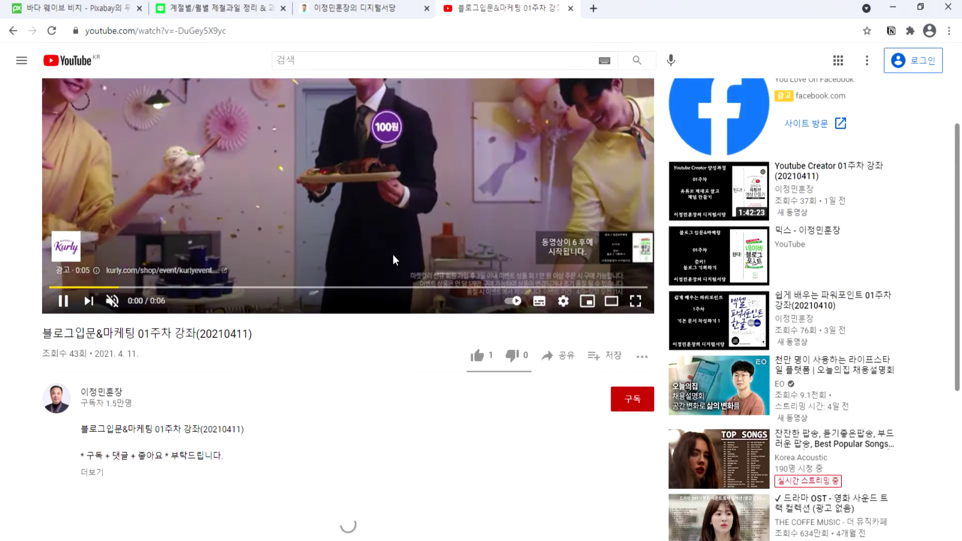
scroll(396, 252, down, 1)
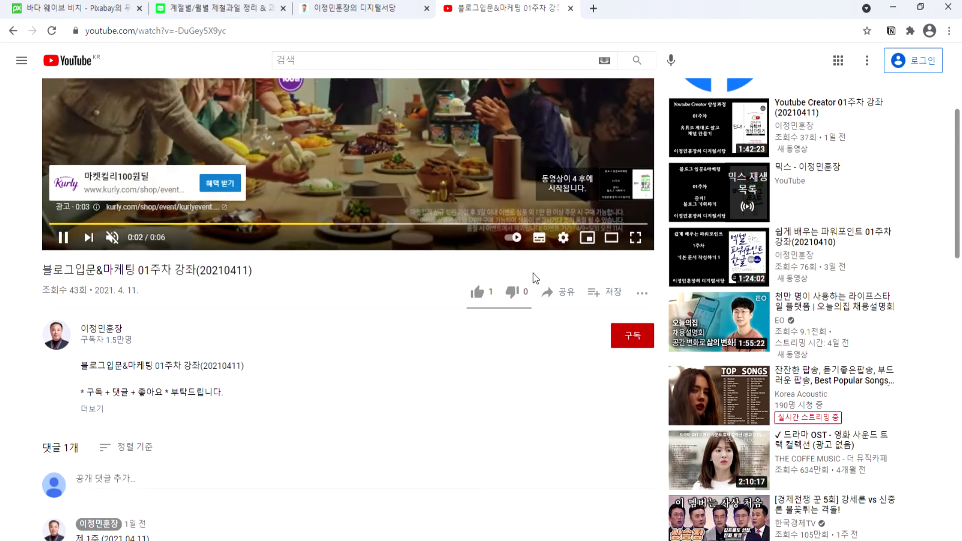
click(563, 302)
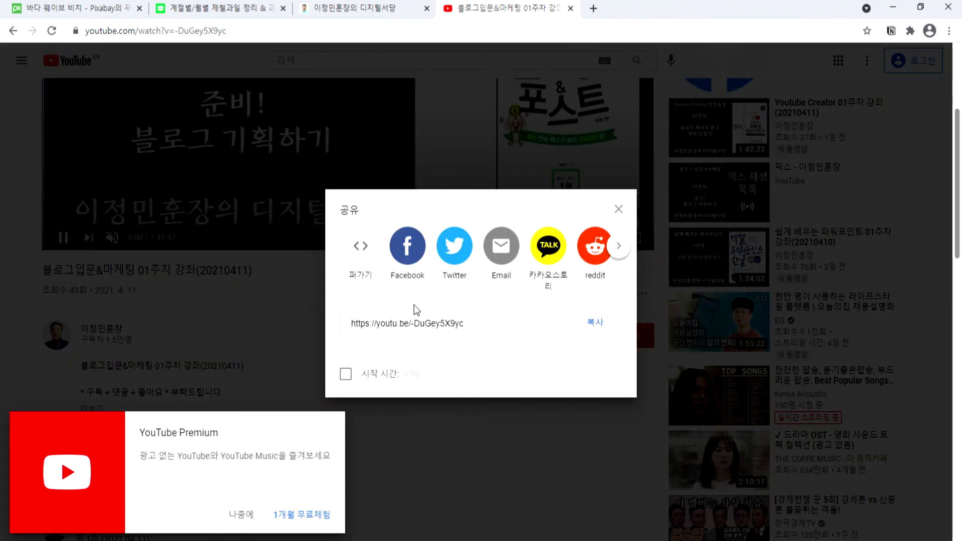
click(473, 323)
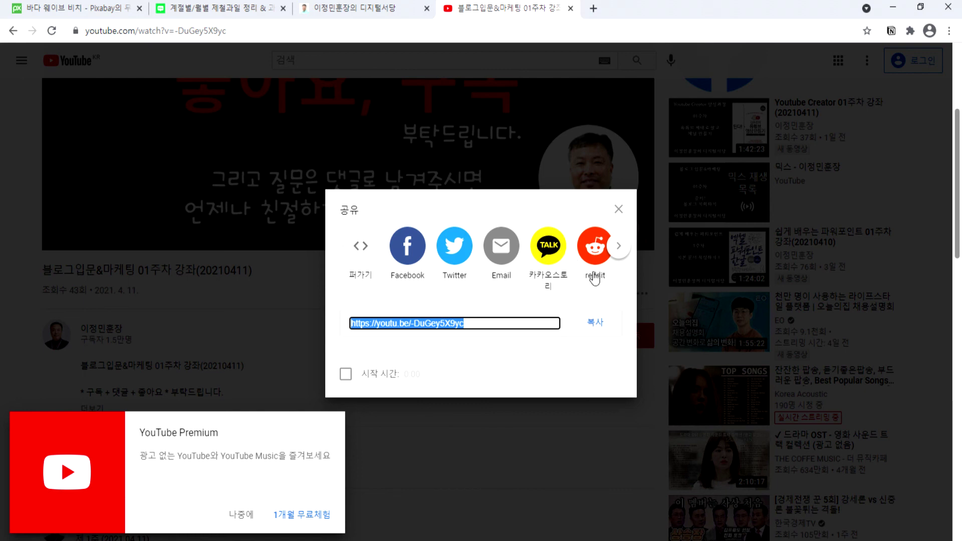
click(625, 255)
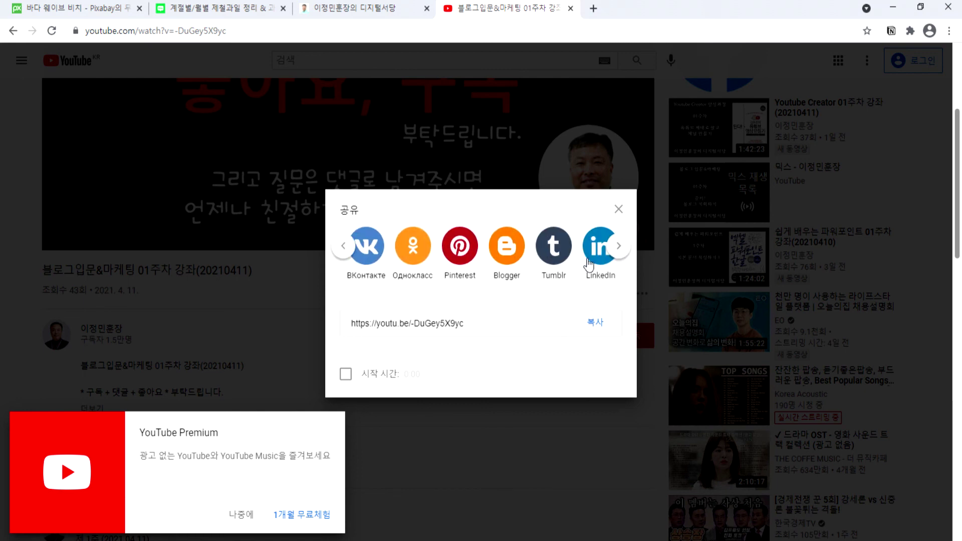
click(620, 248)
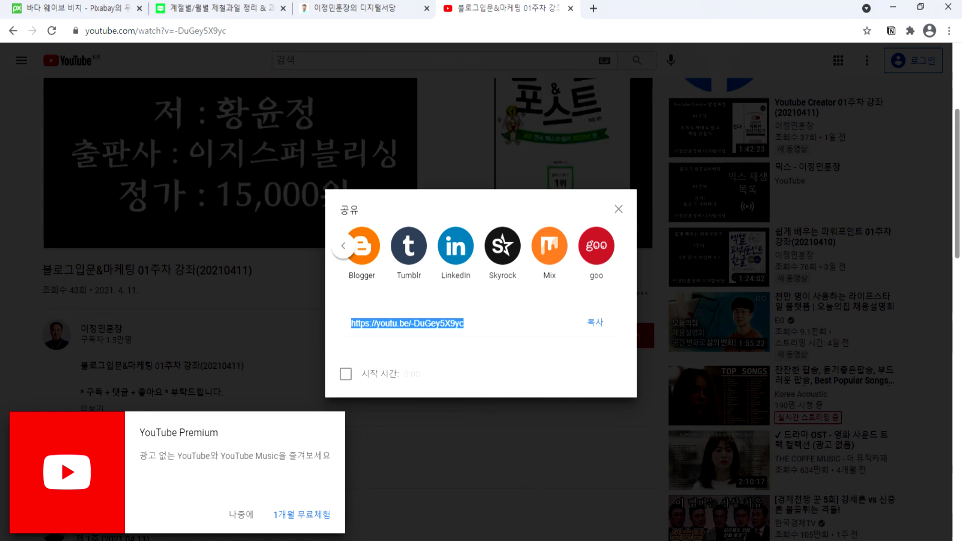
Check PowerPoint's Embed tag field, and back on YouTube close the share window and dismiss the YouTube Premium offer.
key(alt+Tab)
click(640, 129)
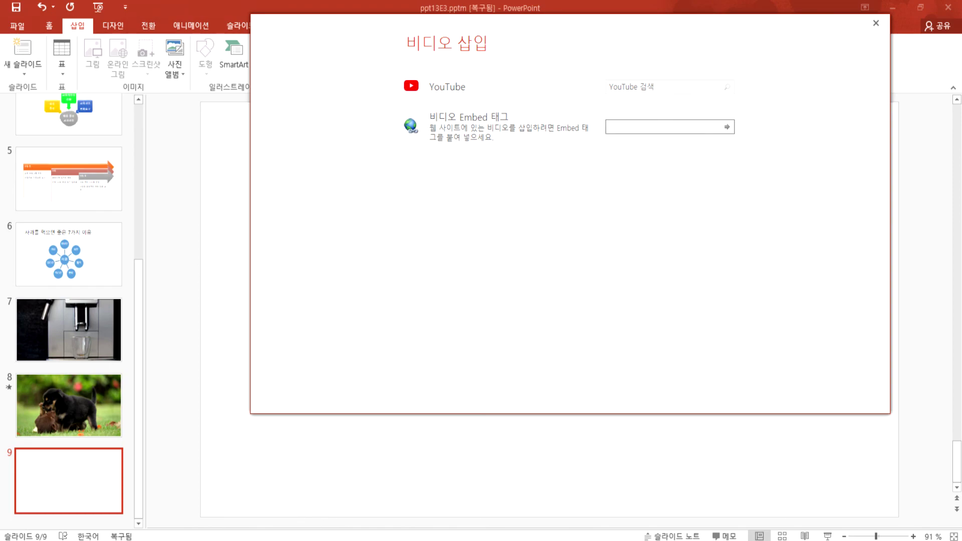
key(alt+Tab)
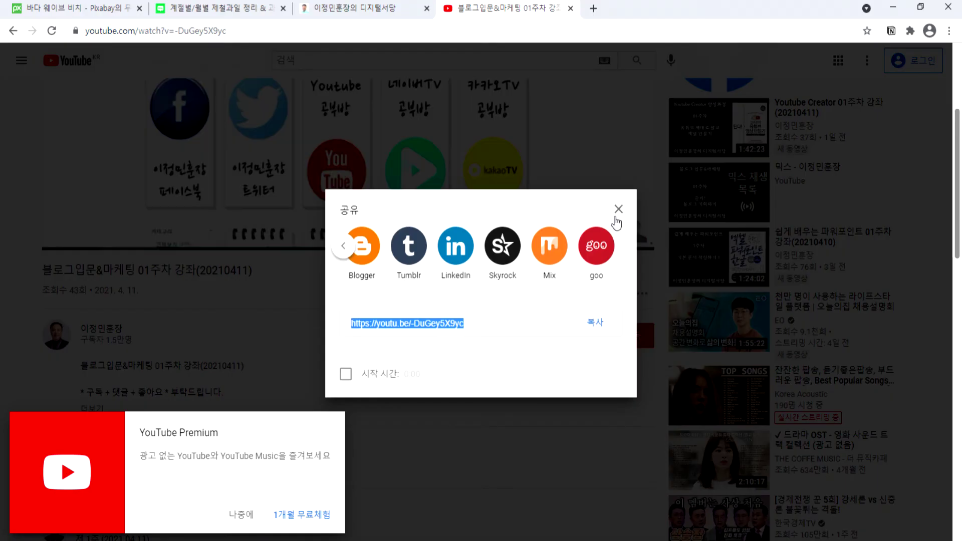
click(616, 219)
click(241, 516)
scroll(390, 212, up, 2)
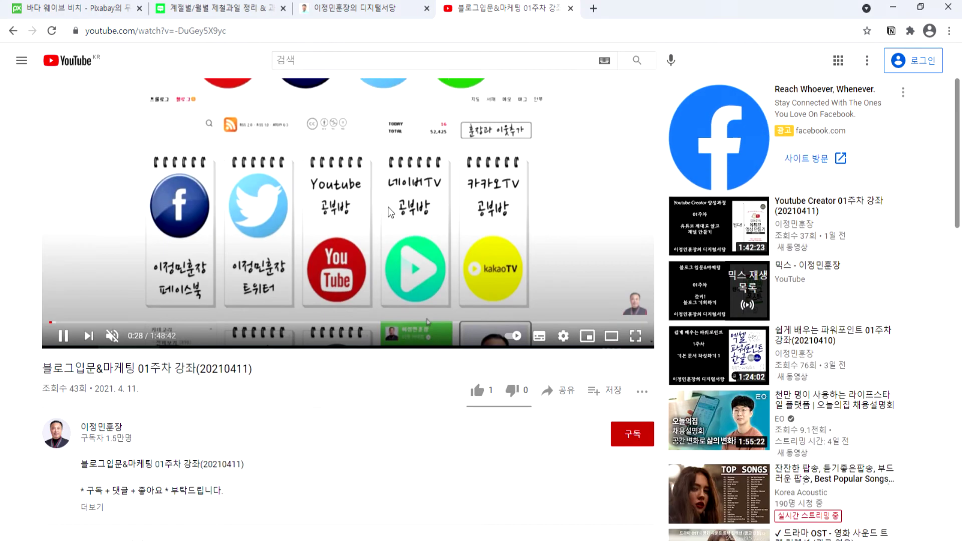
Close the 비디오 삽입 window in PowerPoint and show the video insertion choices again.
key(alt+Tab)
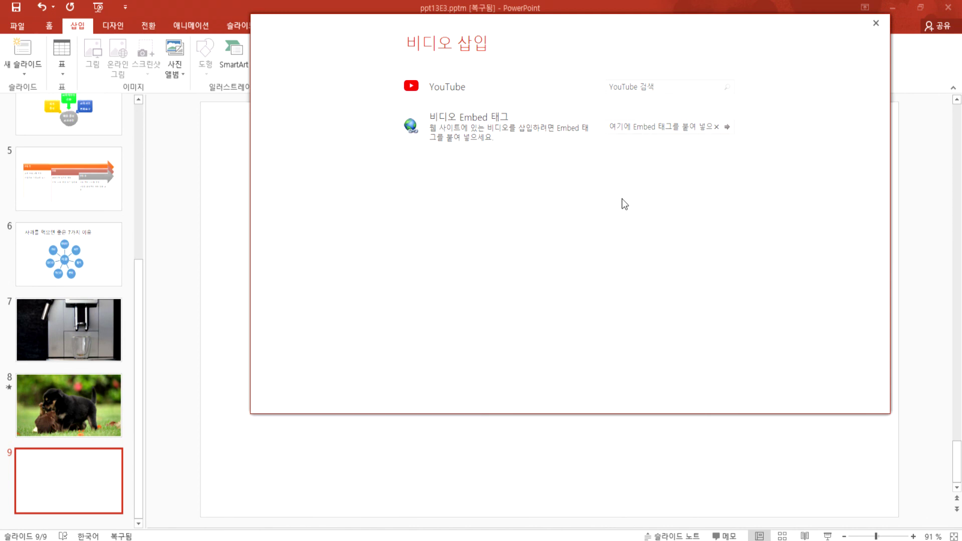
click(875, 24)
click(690, 68)
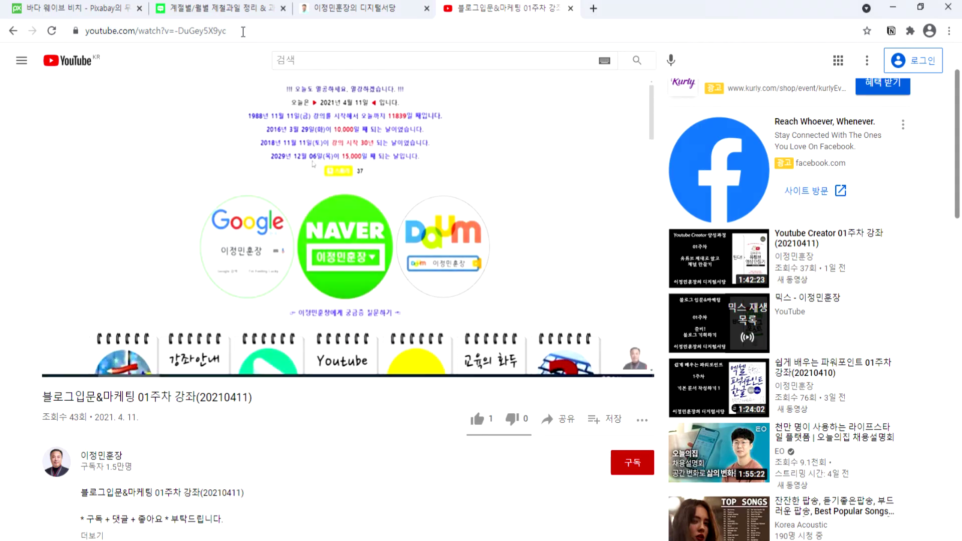
Show the full web address of the 블로그입문&마케팅 01주차 강좌 video on YouTube and select it.
click(242, 31)
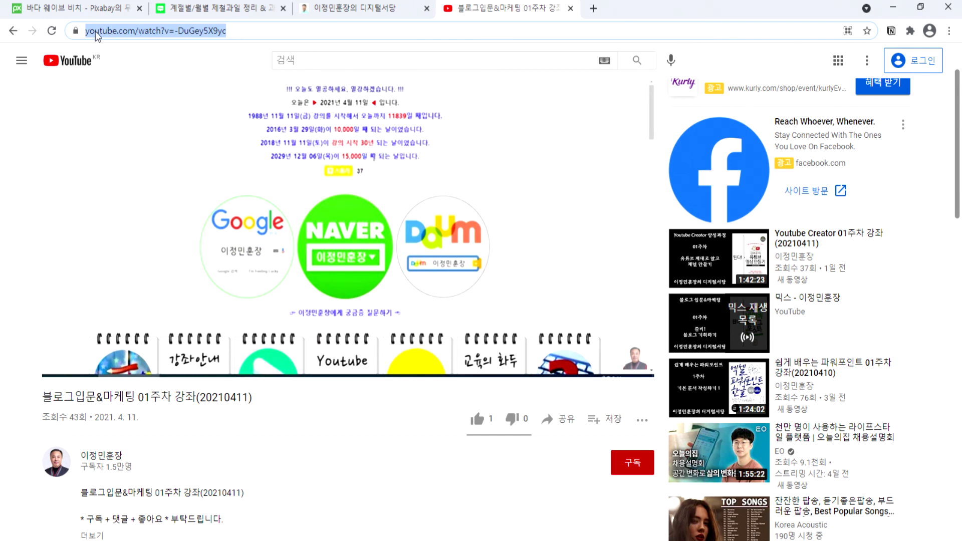
drag(218, 36, 25, 32)
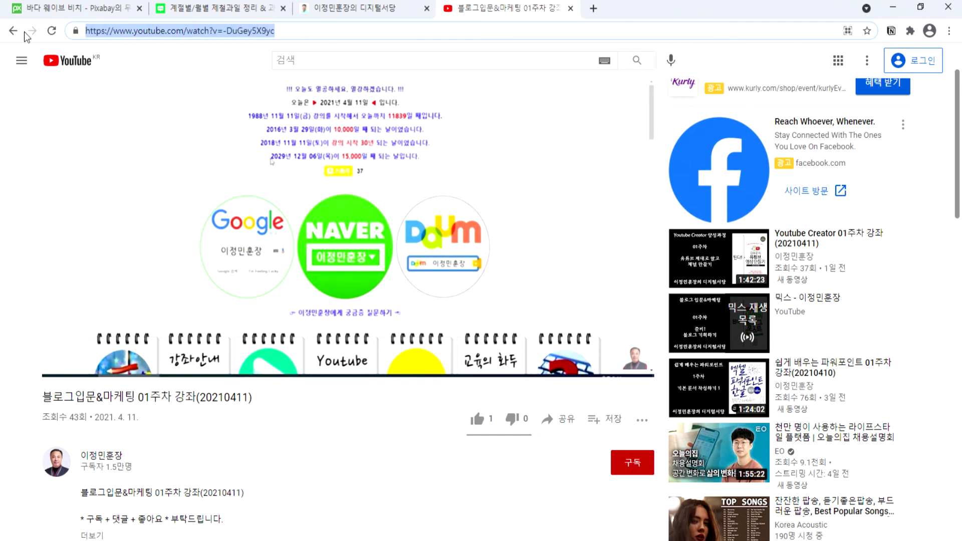
click(319, 34)
mouse_move(326, 245)
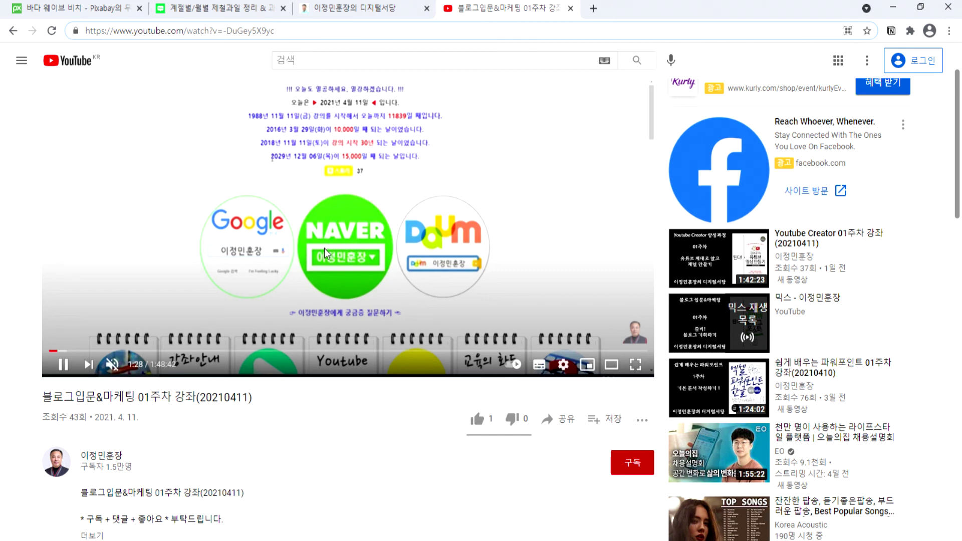
right_click(257, 32)
click(209, 34)
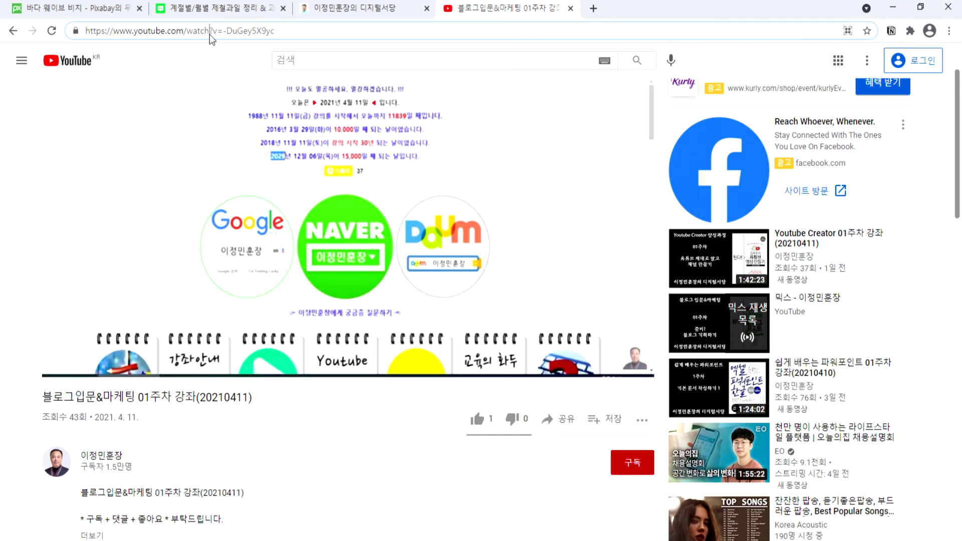
Copy the short link of the 블로그입문&마케팅 01주차 강좌 video from its 공유 window and close the window.
triple_click(210, 34)
click(556, 419)
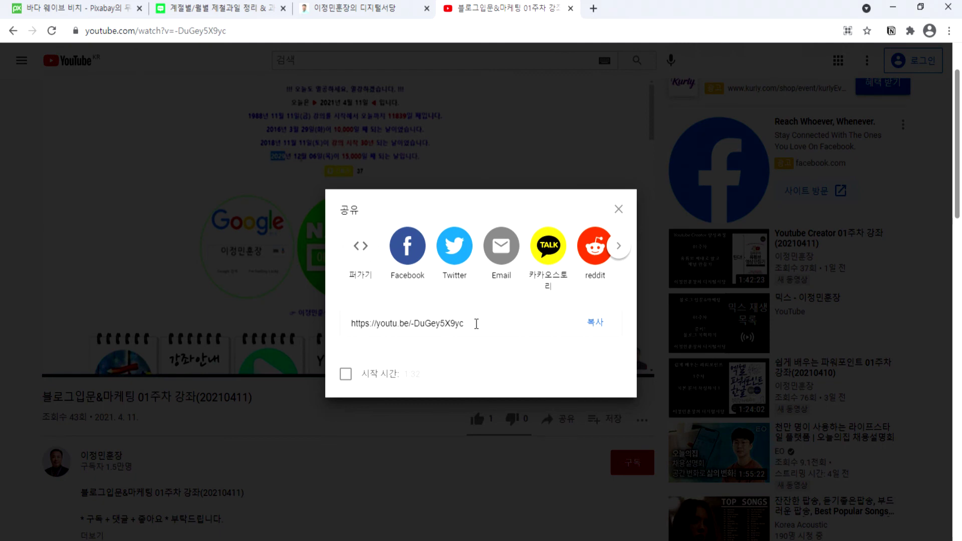
click(597, 325)
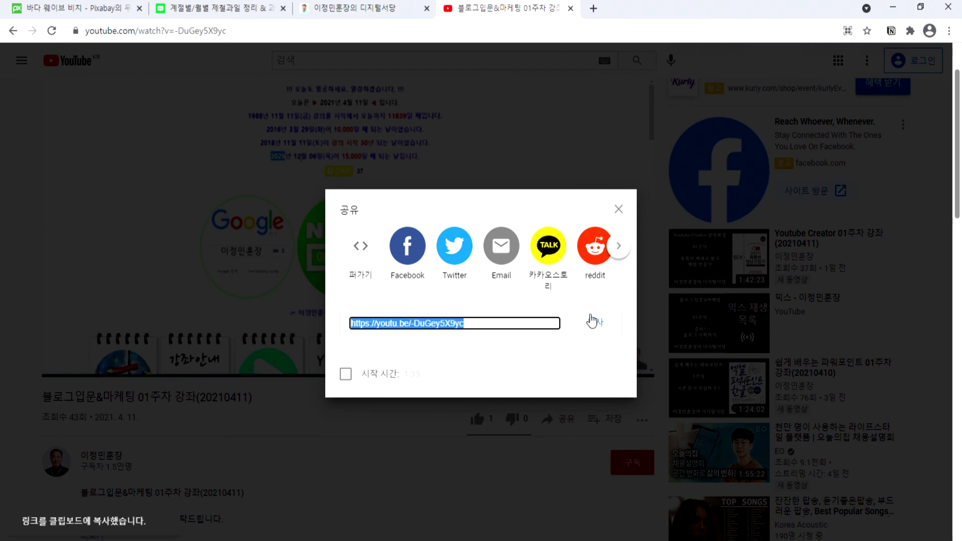
click(619, 208)
Copy the video's full web address from the browser and paste it as text onto slide 9 in PowerPoint.
click(166, 31)
right_click(164, 34)
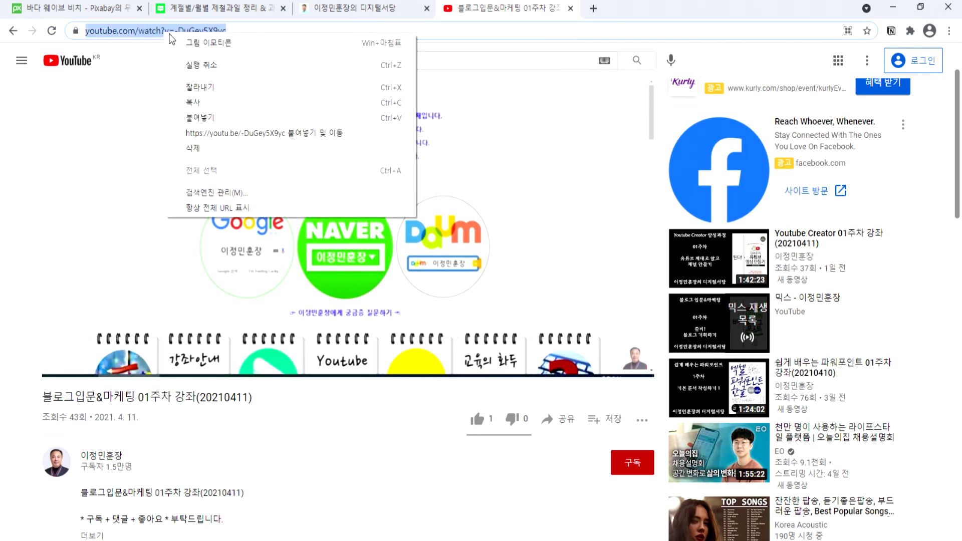
click(193, 102)
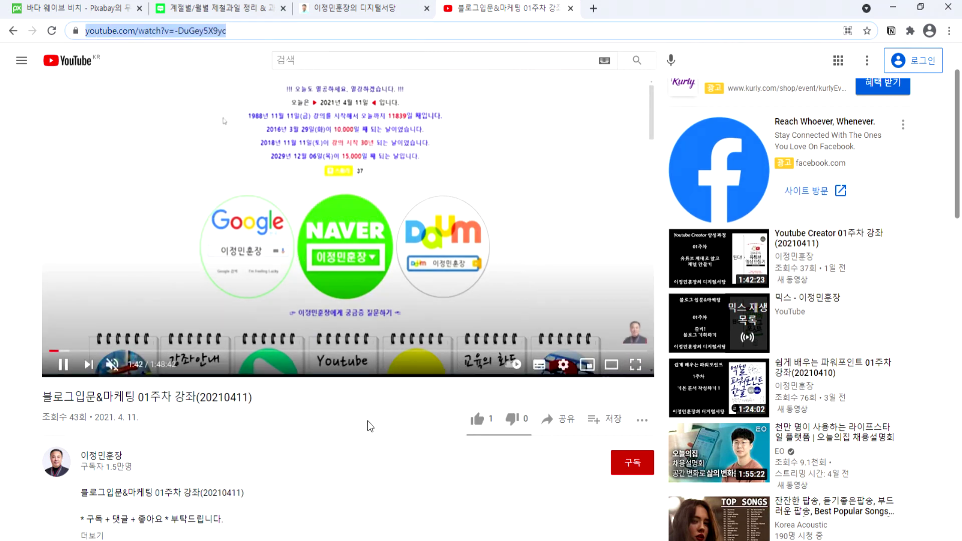
key(alt+Tab)
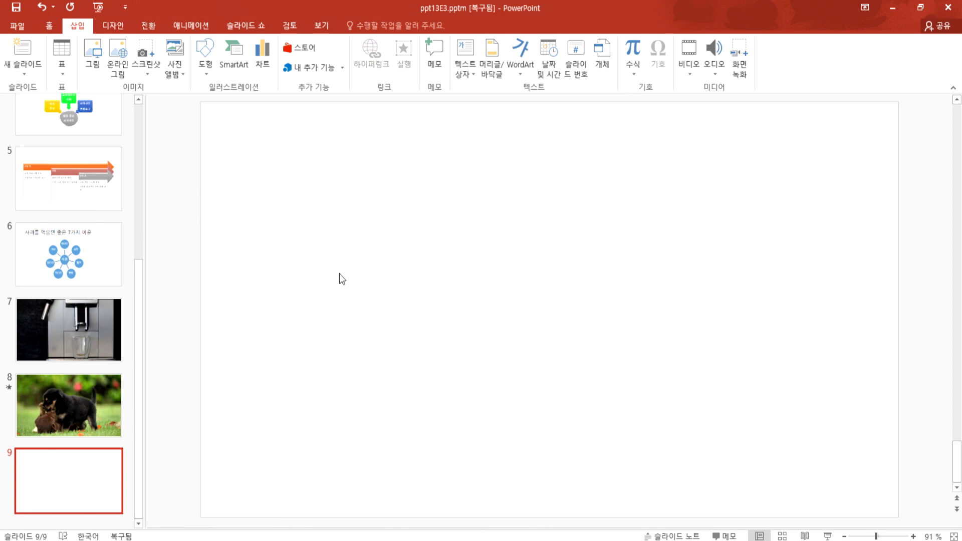
key(ctrl+v)
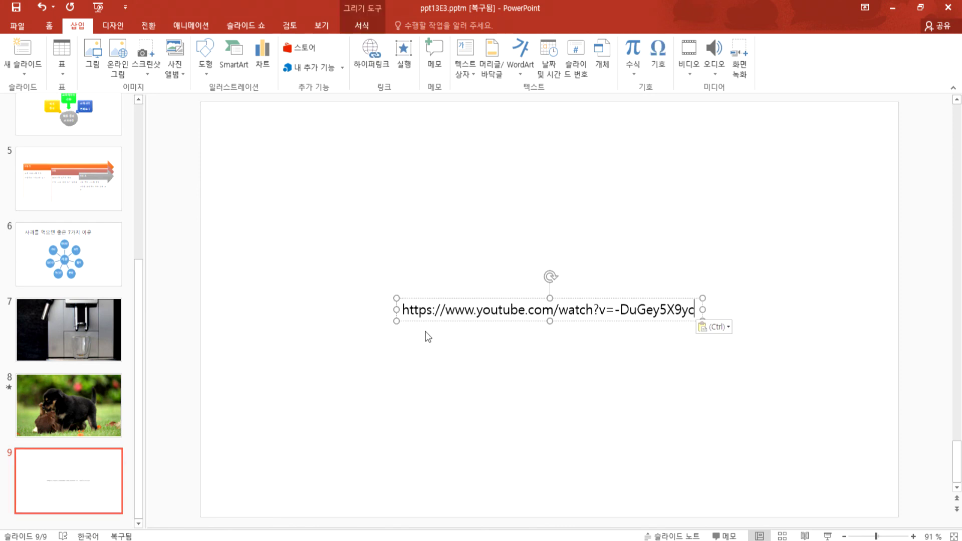
click(451, 347)
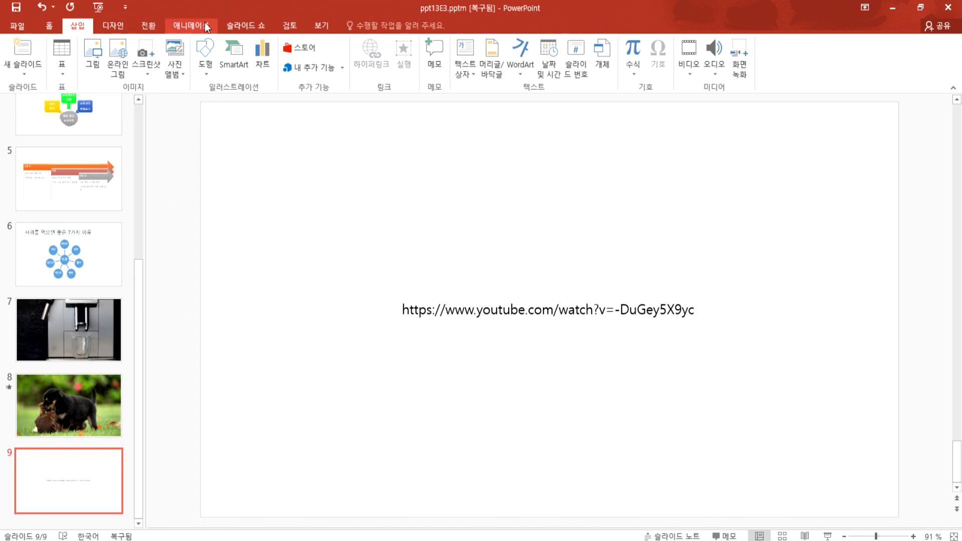
Run the slide show from slide 9, try to follow the pasted YouTube address, and end the show.
click(234, 27)
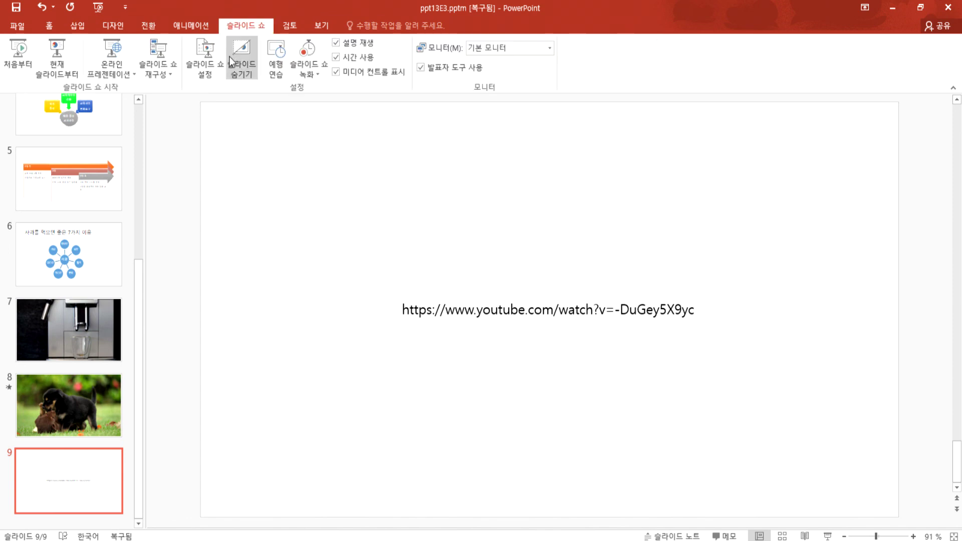
click(63, 56)
click(495, 286)
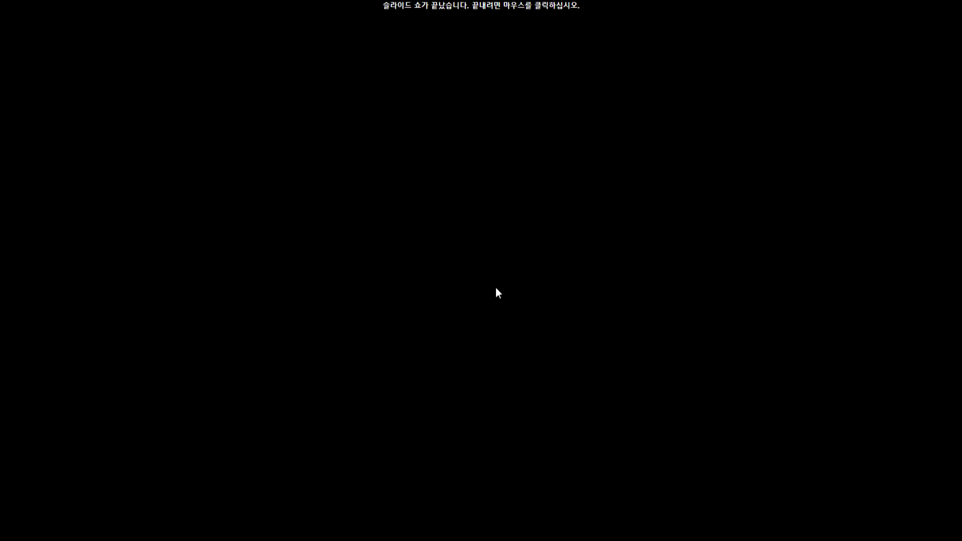
click(462, 291)
Turn the pasted YouTube address on slide 9 into a hyperlink by adding a line break after it.
click(456, 309)
click(693, 314)
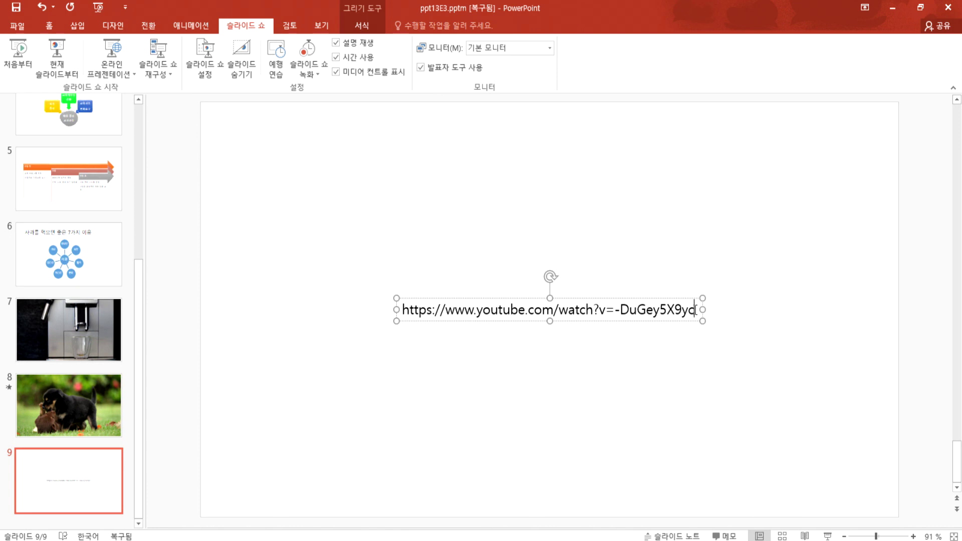
key(Return)
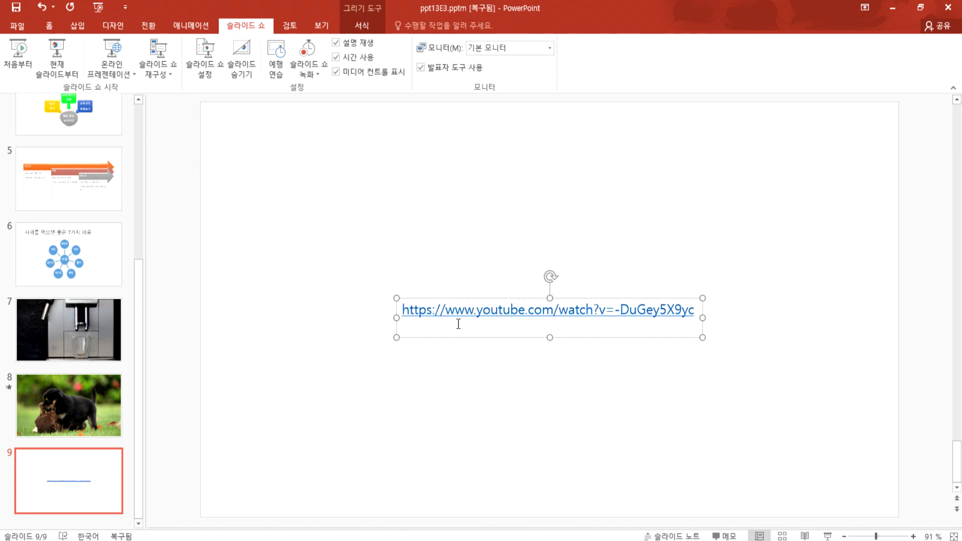
key(ctrl+z)
key(ctrl+z)
click(694, 310)
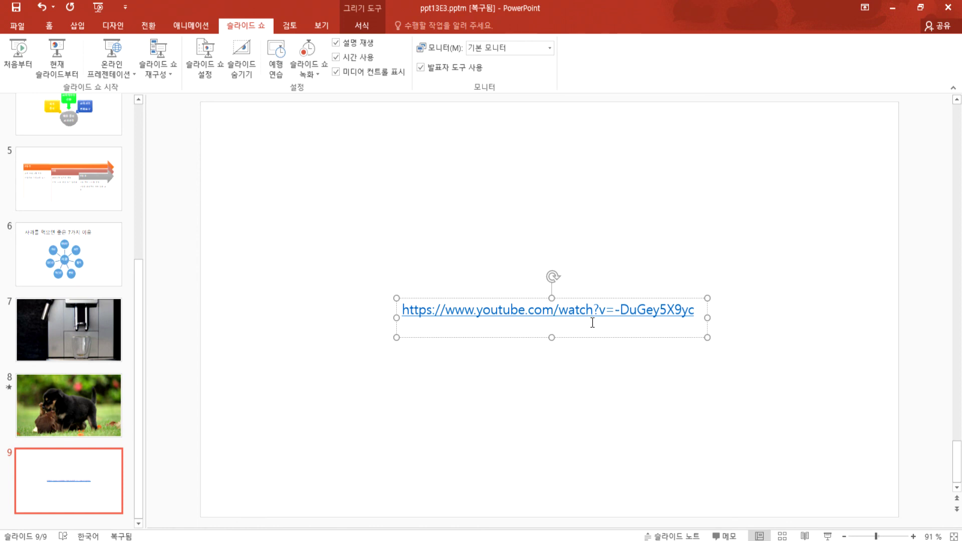
click(519, 224)
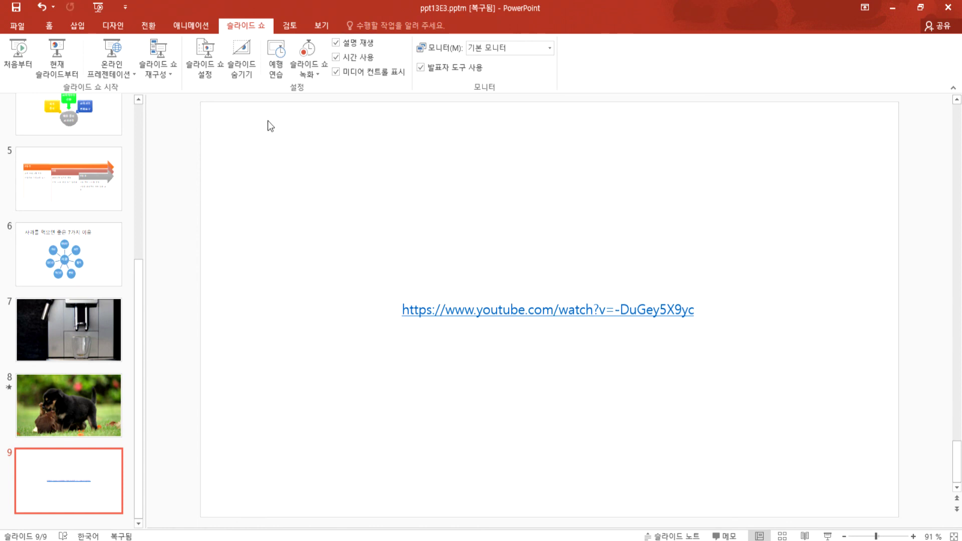
Run the slide show from slide 9, follow the YouTube hyperlink to watch the video full screen, and end the show.
click(73, 55)
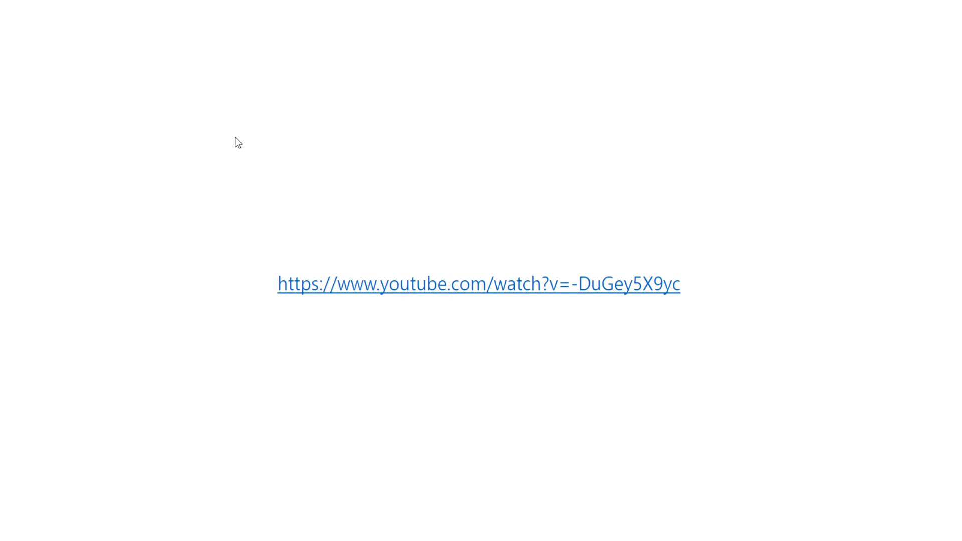
click(482, 285)
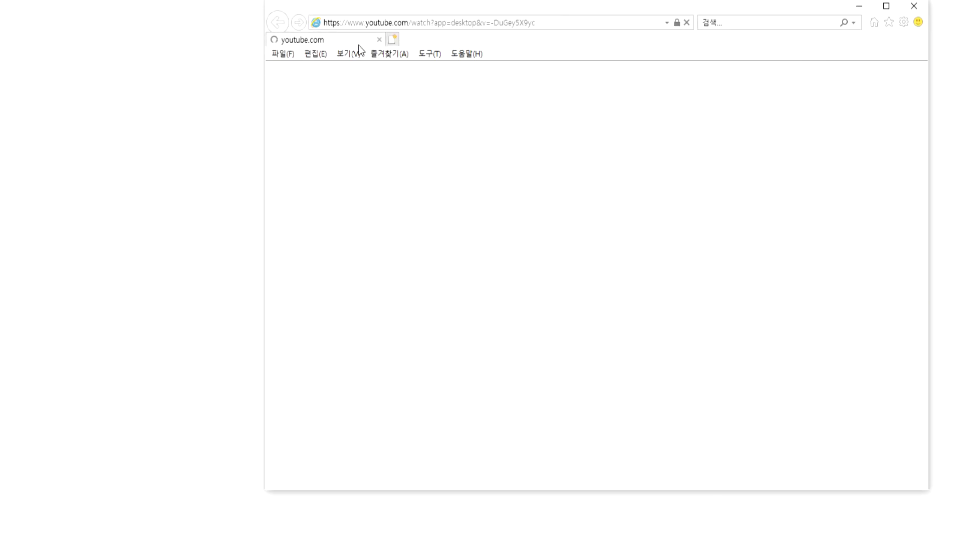
click(886, 7)
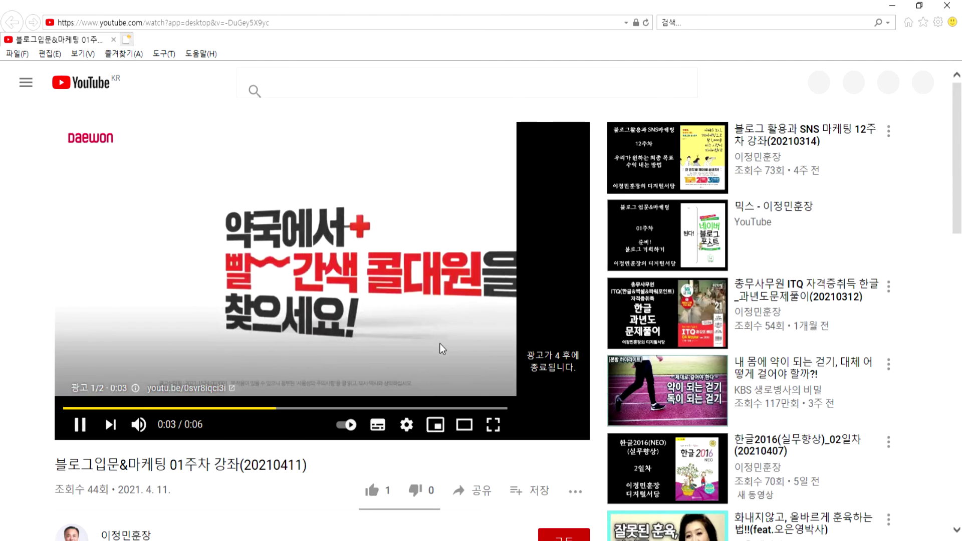
click(559, 425)
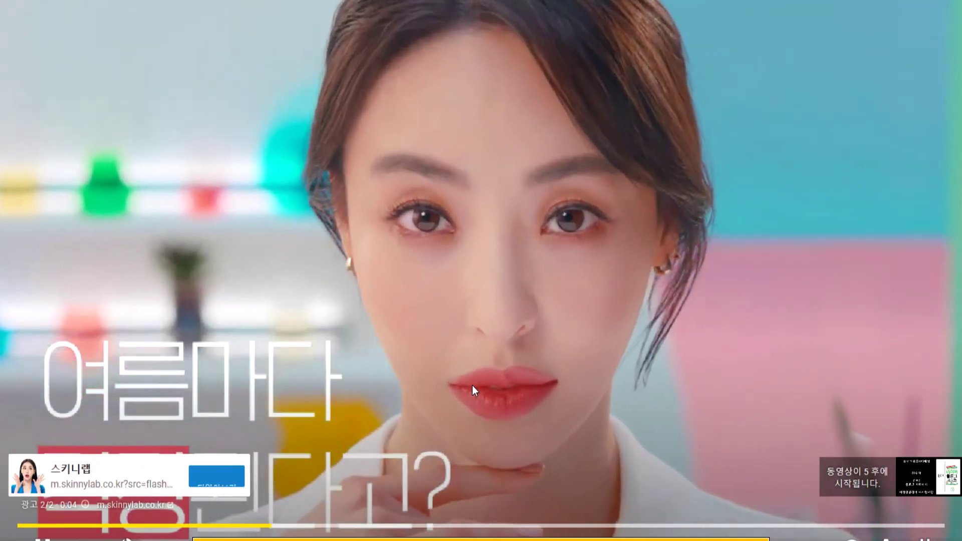
key(Escape)
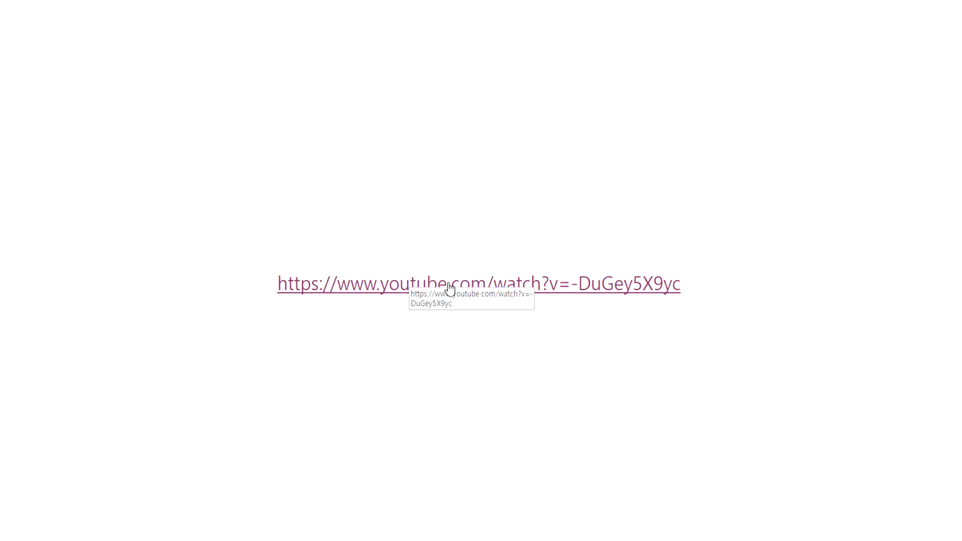
key(Escape)
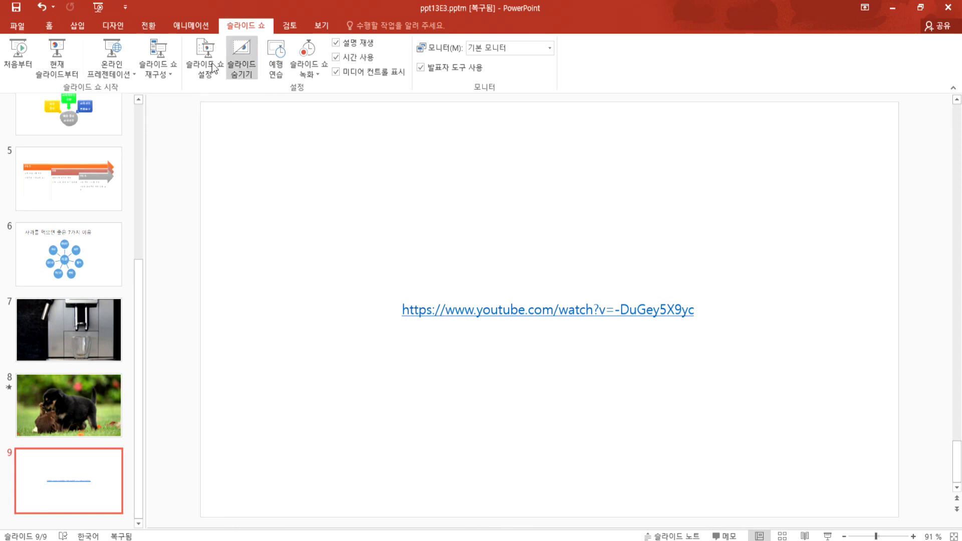
Open the online 비디오 삽입 window for slide 9 and place the cursor in the 비디오 Embed 태그 field.
click(78, 26)
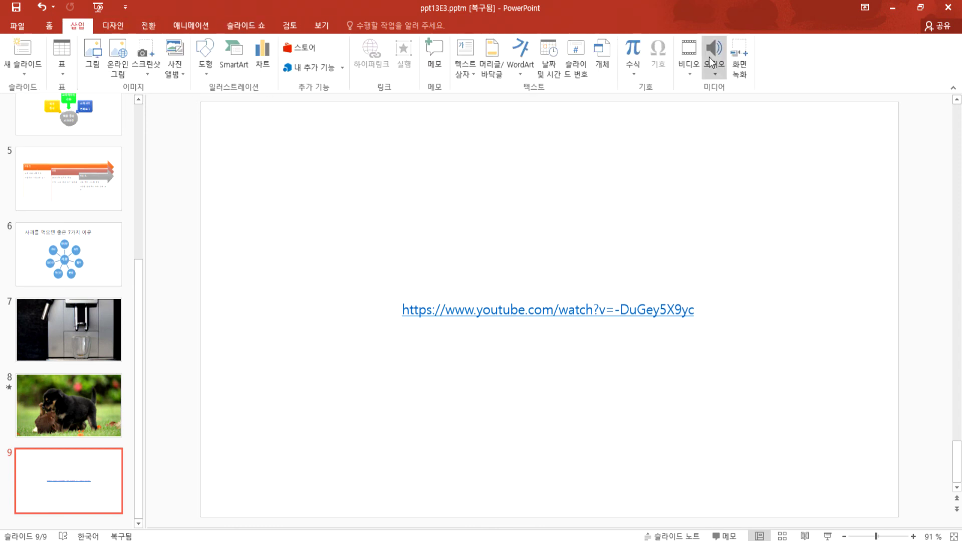
click(690, 64)
click(705, 88)
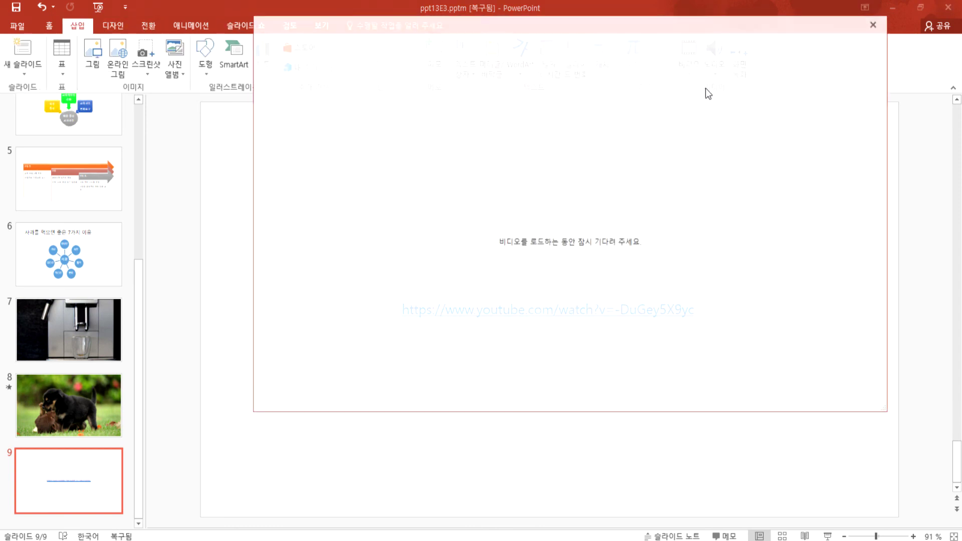
click(651, 124)
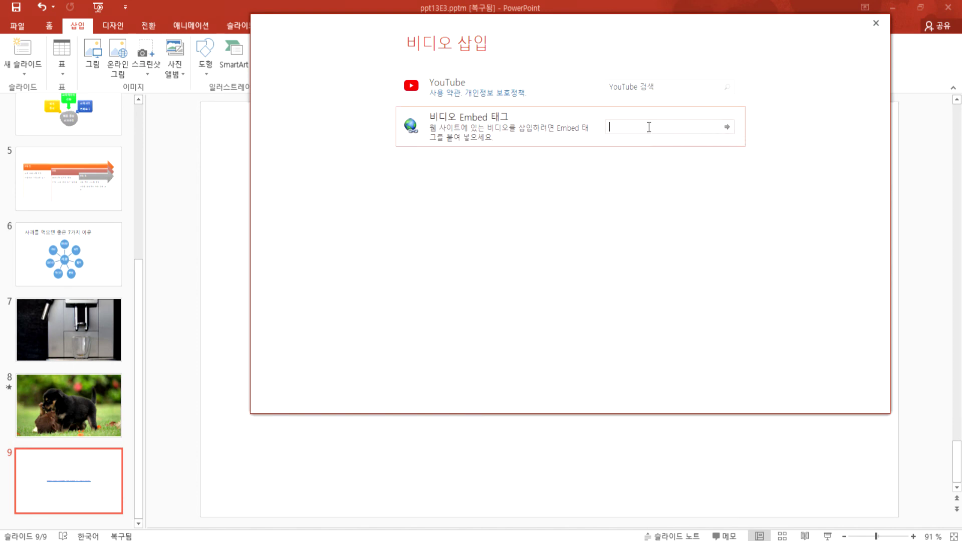
Check the video's 공유 options on YouTube, and back in PowerPoint close the 비디오 삽입 window without entering an Embed tag.
key(alt+Tab)
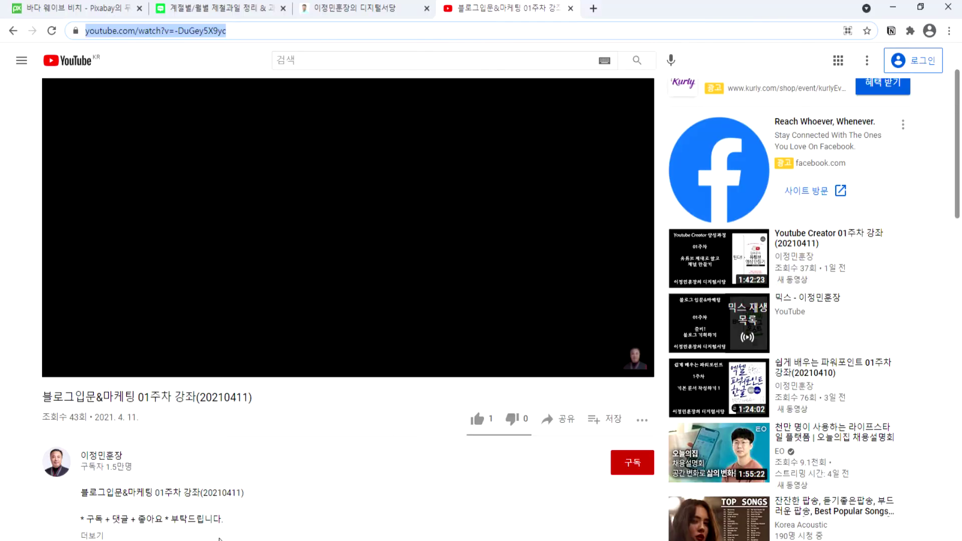
click(564, 420)
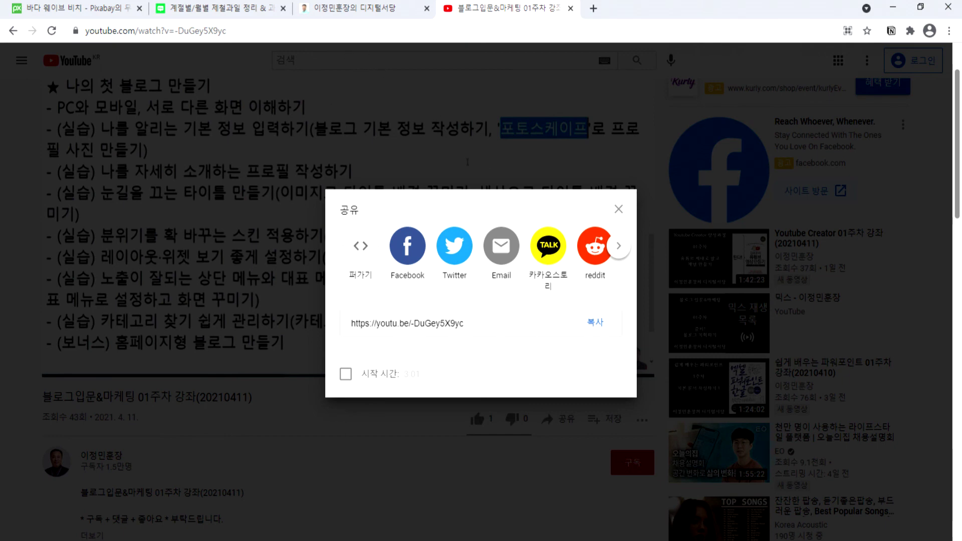
key(alt+Tab)
click(660, 125)
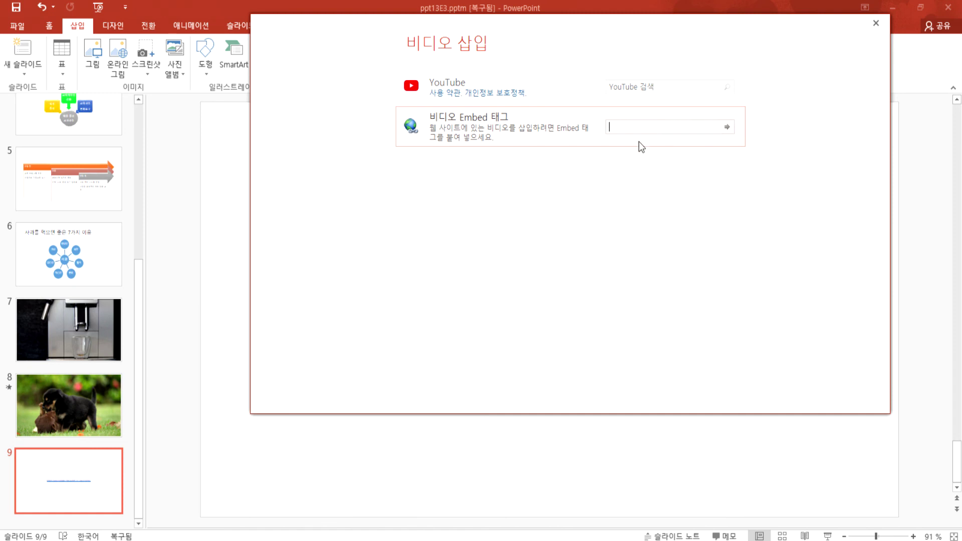
click(877, 24)
Select the text box containing the YouTube hyperlink on slide 9 with a selection area around it.
drag(359, 209, 785, 461)
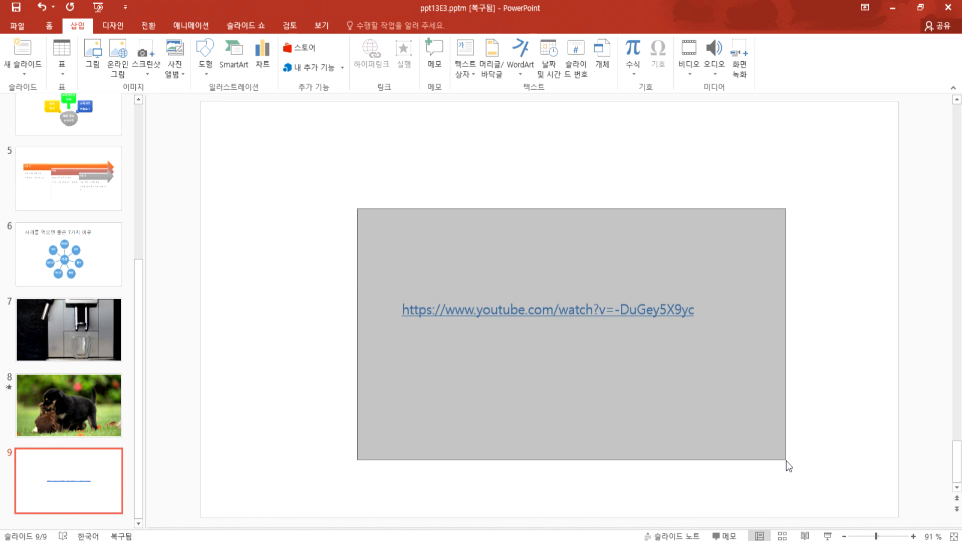
drag(786, 461, 784, 454)
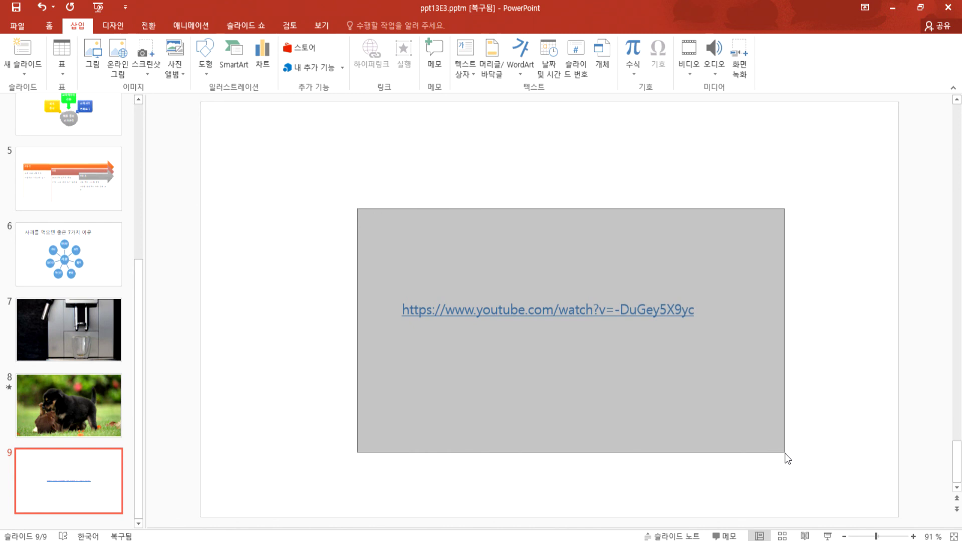
drag(785, 454, 785, 453)
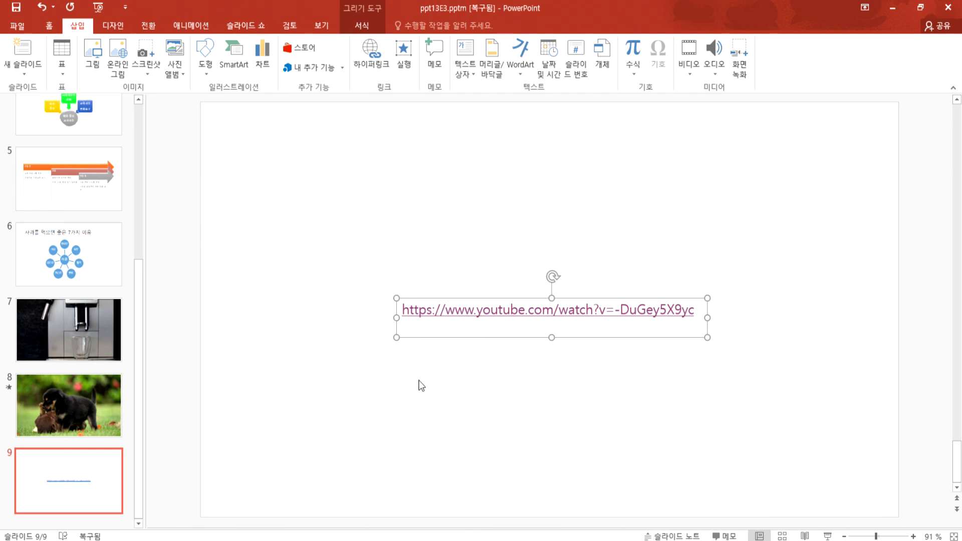
Switch to Chrome, close YouTube's 공유 window, and return to the hoonjang.co.kr homepage.
key(alt+Tab)
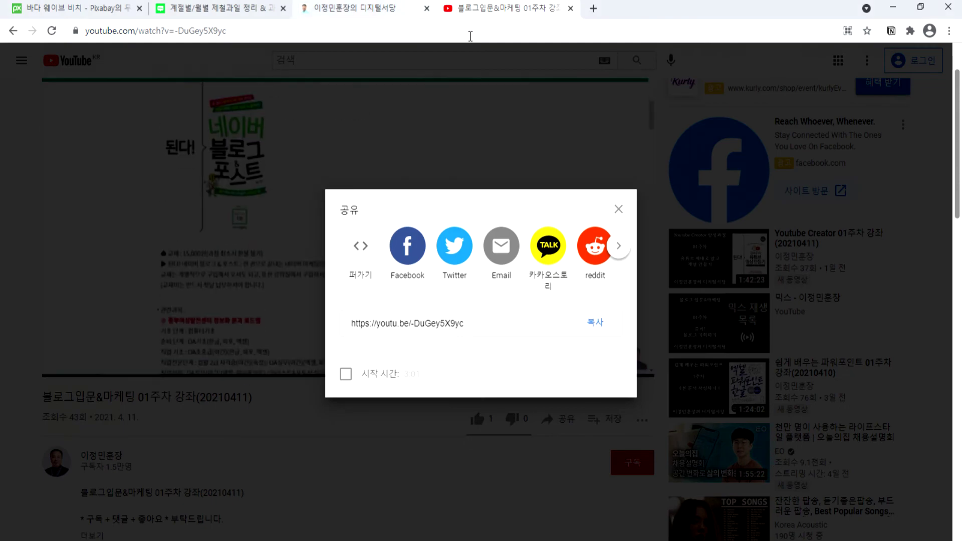
click(616, 208)
click(372, 14)
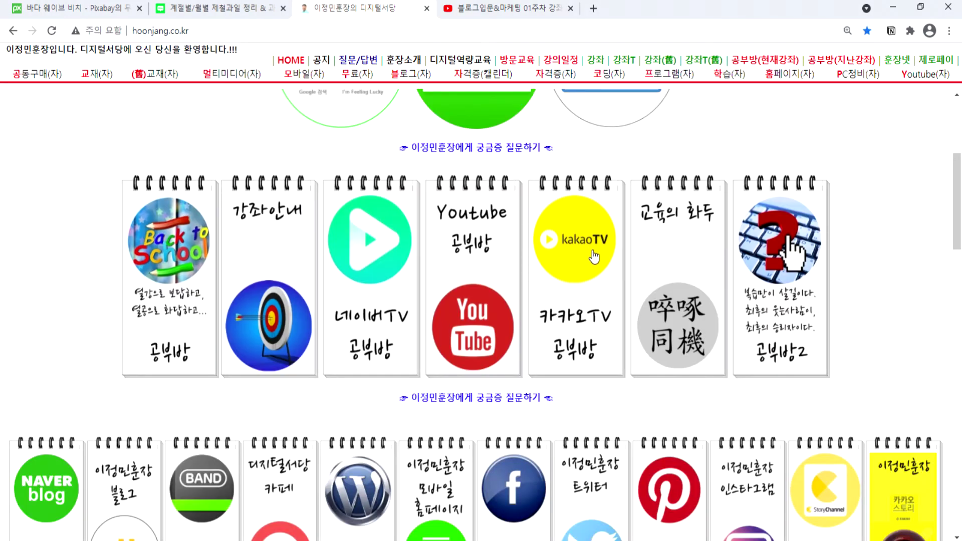
Open the BAND page from the hoonjang.co.kr homepage and examine how its posts display shared links, comparing them with the hyperlink on slide 9 in PowerPoint.
scroll(491, 273, down, 3)
scroll(490, 273, up, 2)
scroll(491, 275, down, 4)
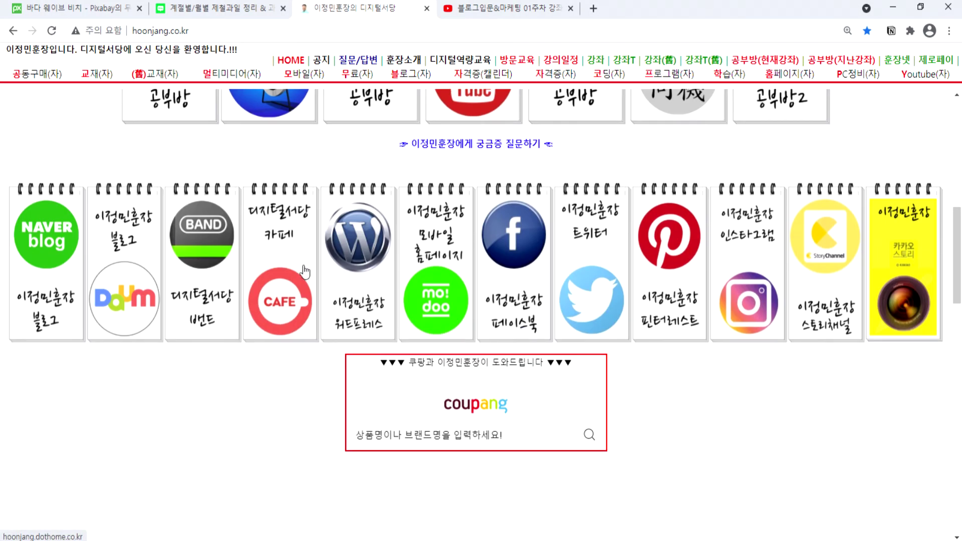
click(200, 265)
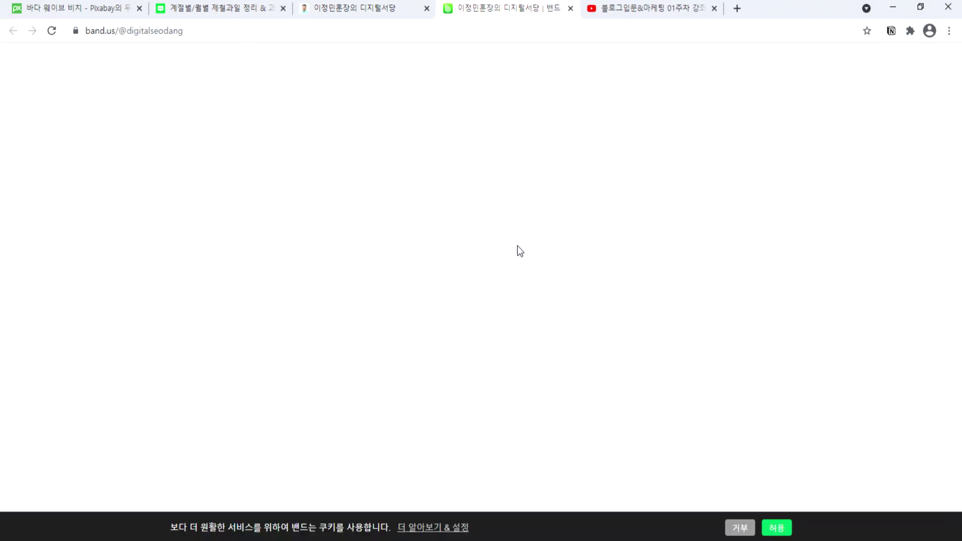
scroll(530, 250, down, 20)
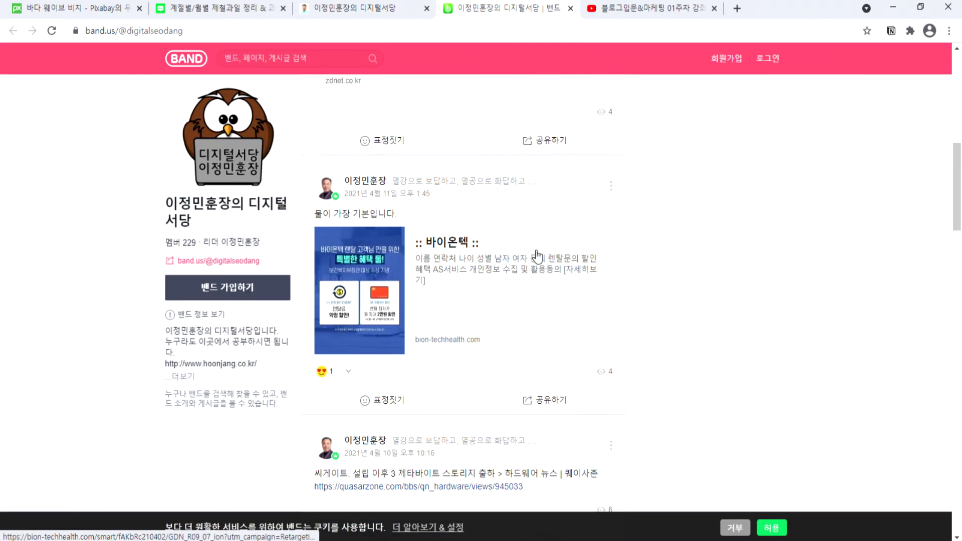
scroll(525, 263, down, 20)
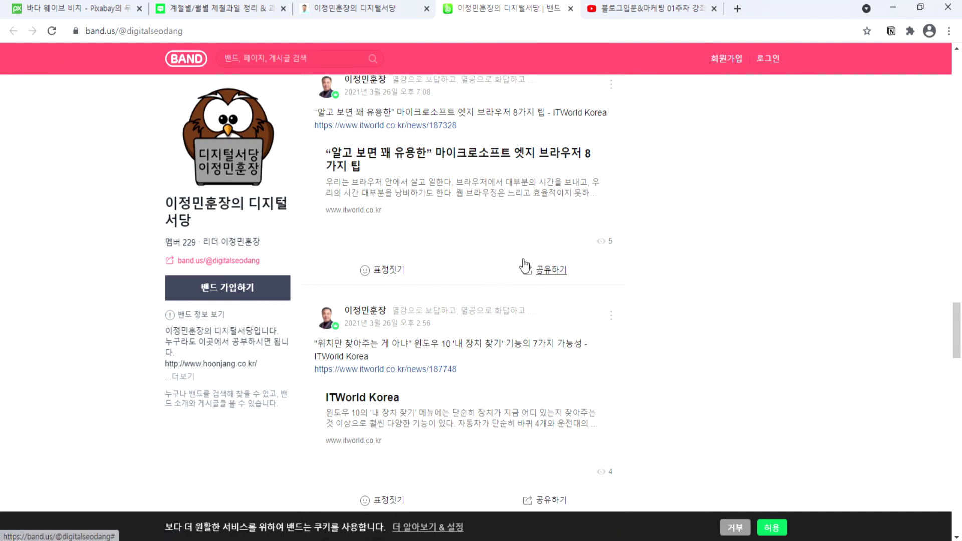
scroll(519, 279, down, 6)
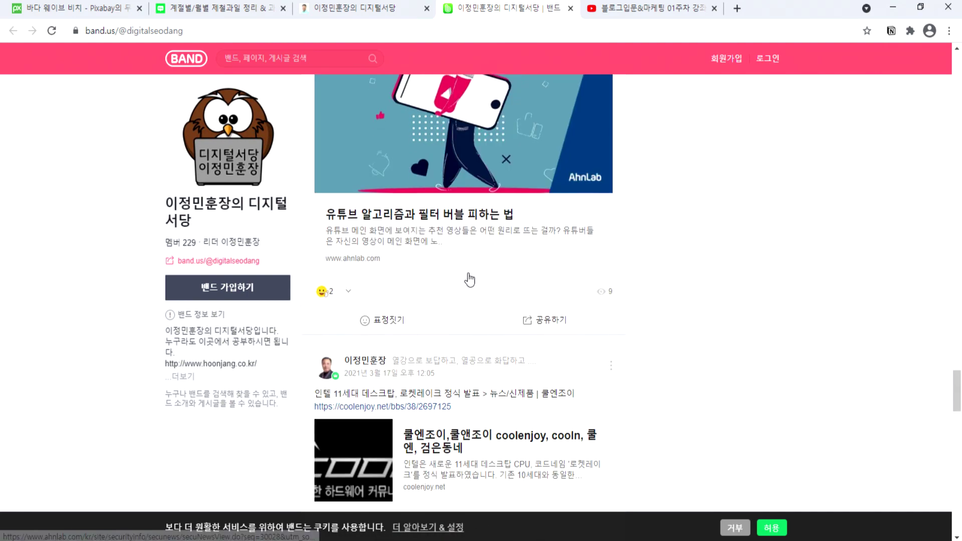
scroll(477, 303, up, 4)
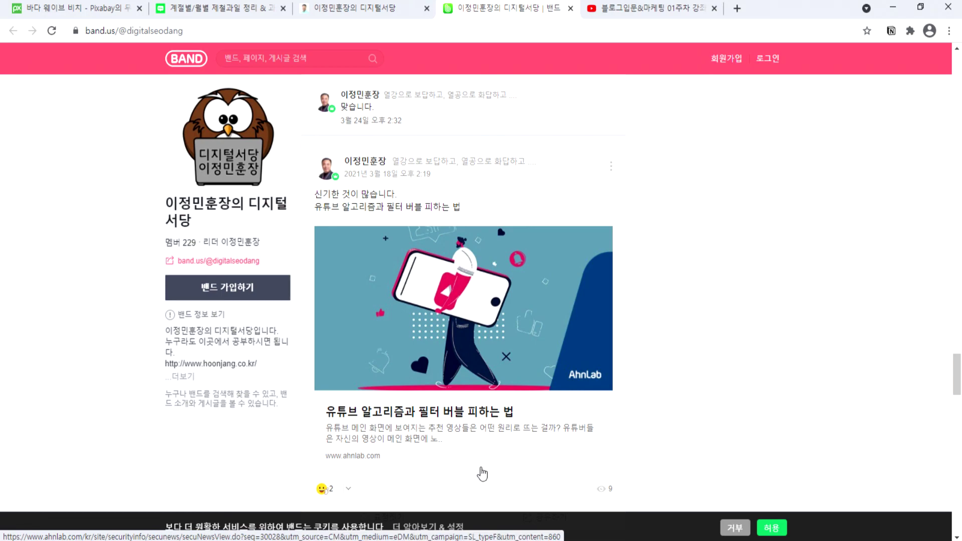
key(alt+Tab)
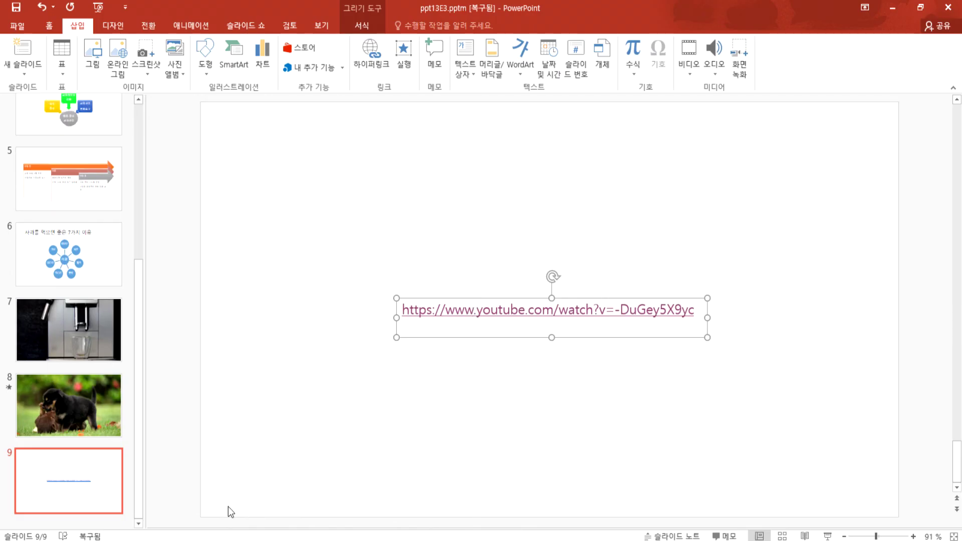
key(alt+Tab)
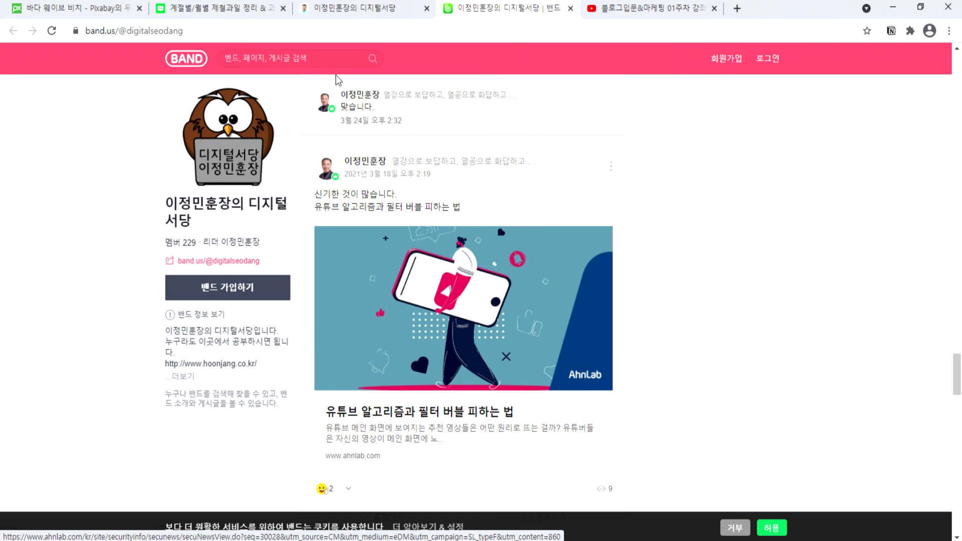
Return to the hoonjang.co.kr homepage, open its Naver blog, and open the post "Youtube Creator 01주차 강좌(20210411)".
click(417, 11)
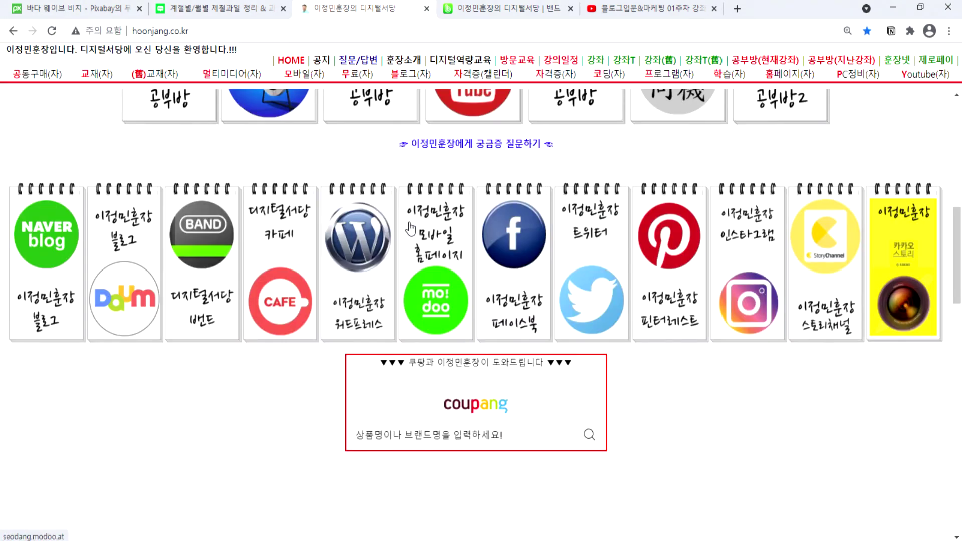
click(39, 275)
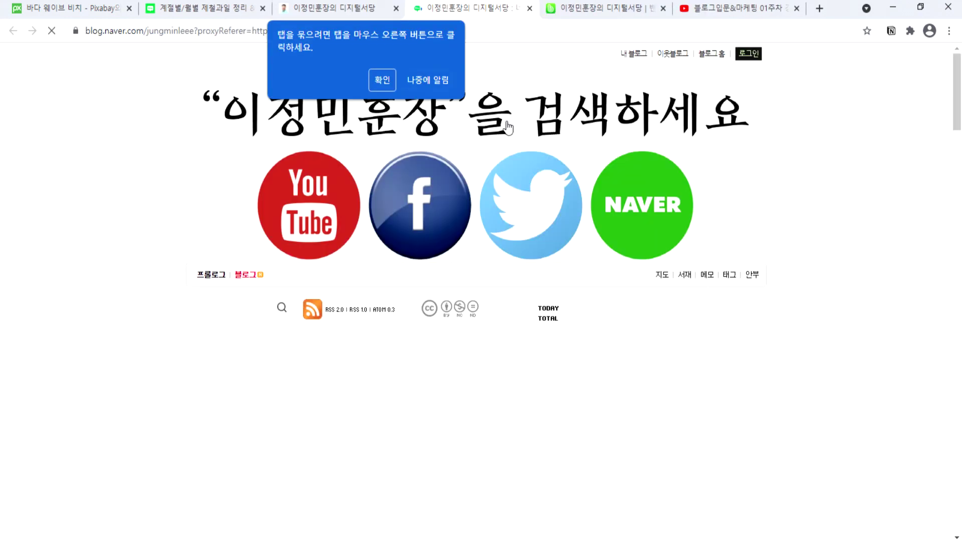
scroll(530, 253, down, 1)
scroll(530, 253, down, 15)
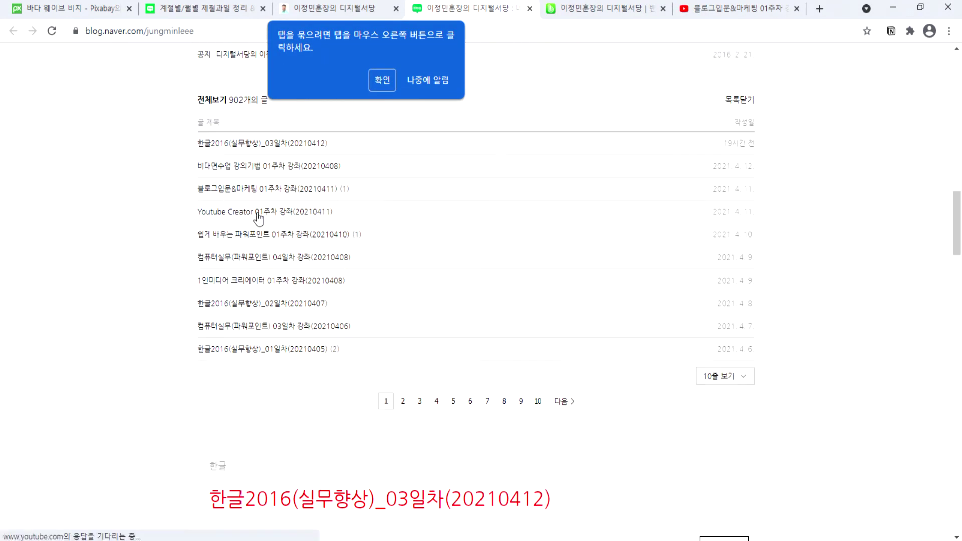
click(248, 213)
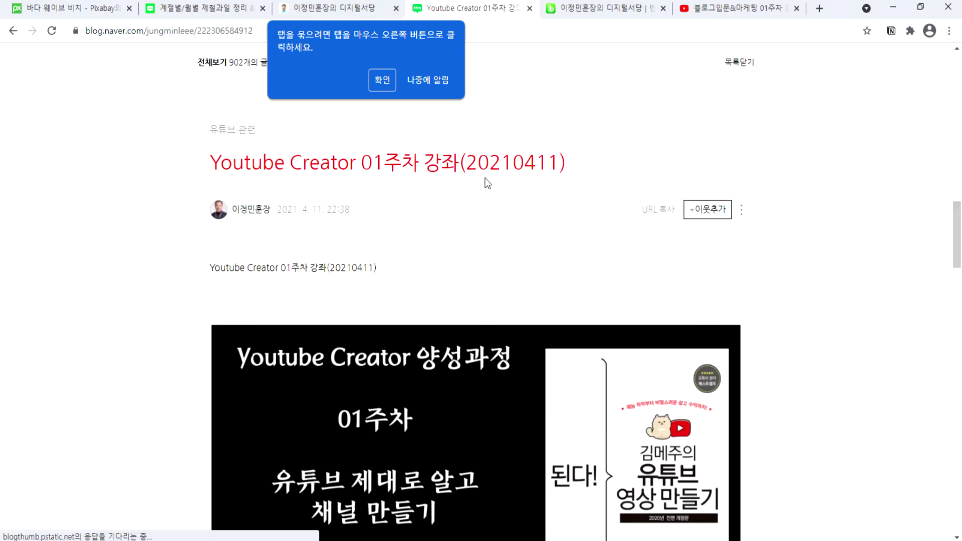
Dismiss Chrome's tab-grouping tip and compare the post's YouTube link and embedded video with the hyperlink on slide 9 in PowerPoint.
click(381, 80)
scroll(489, 212, down, 14)
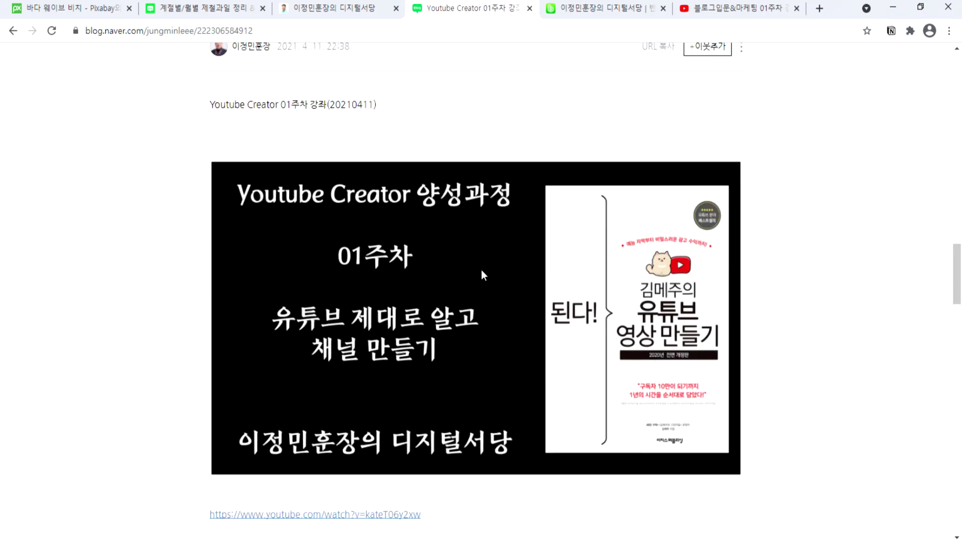
scroll(473, 360, down, 5)
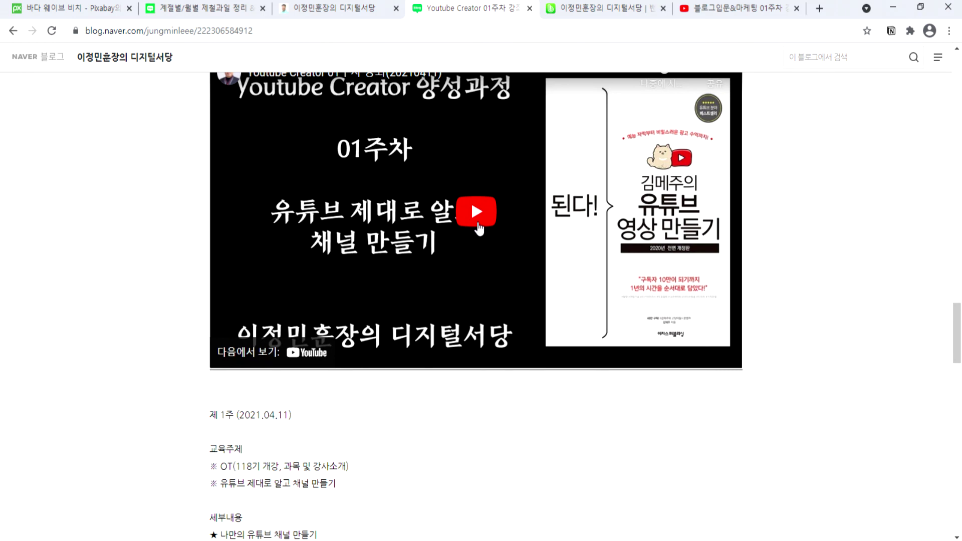
scroll(479, 216, up, 3)
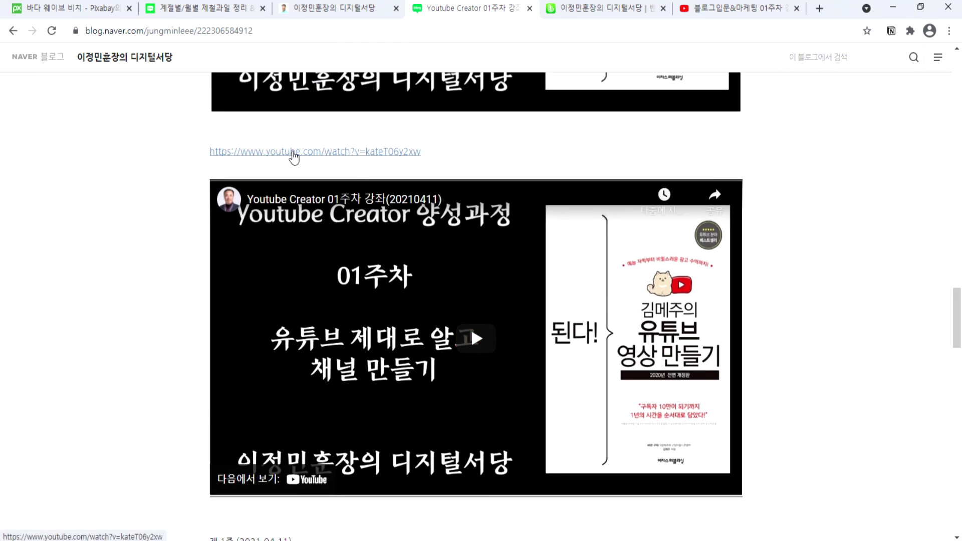
key(alt+Tab)
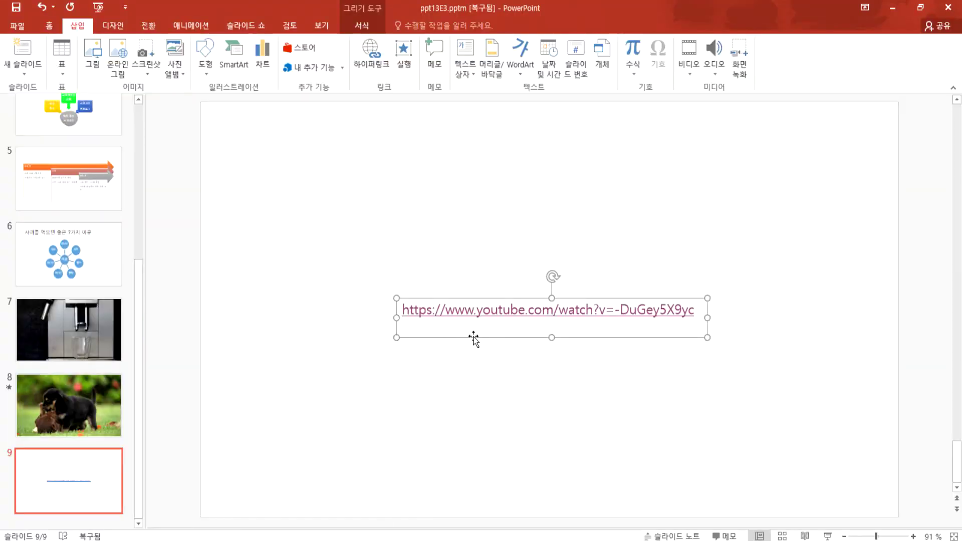
key(alt+Tab)
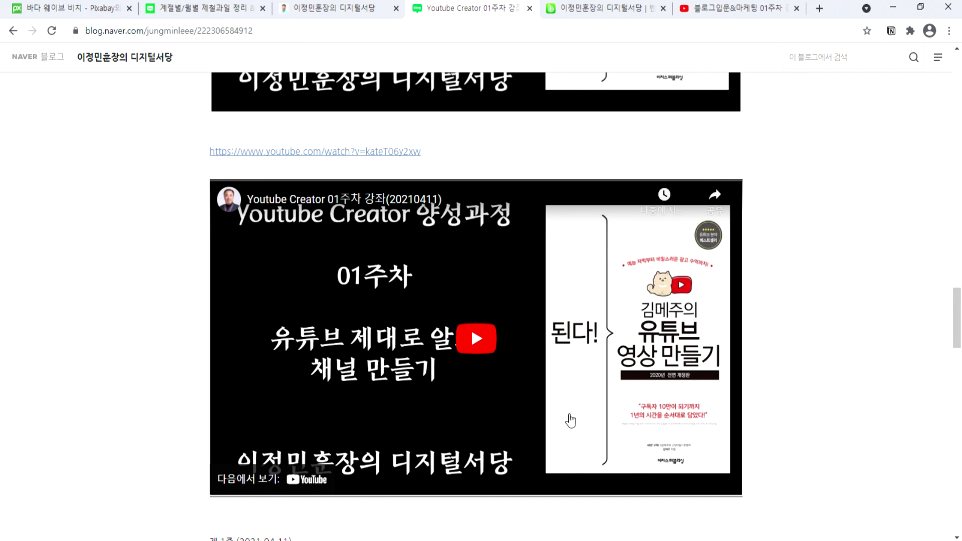
Play the blog post's embedded video, view it on YouTube, close that tab, and return to slide 9 in PowerPoint.
click(477, 345)
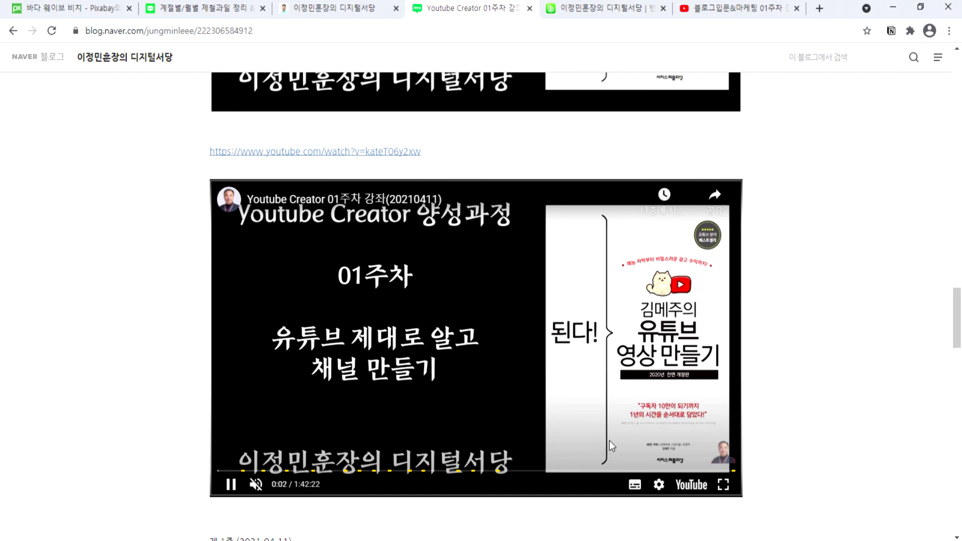
scroll(710, 451, down, 2)
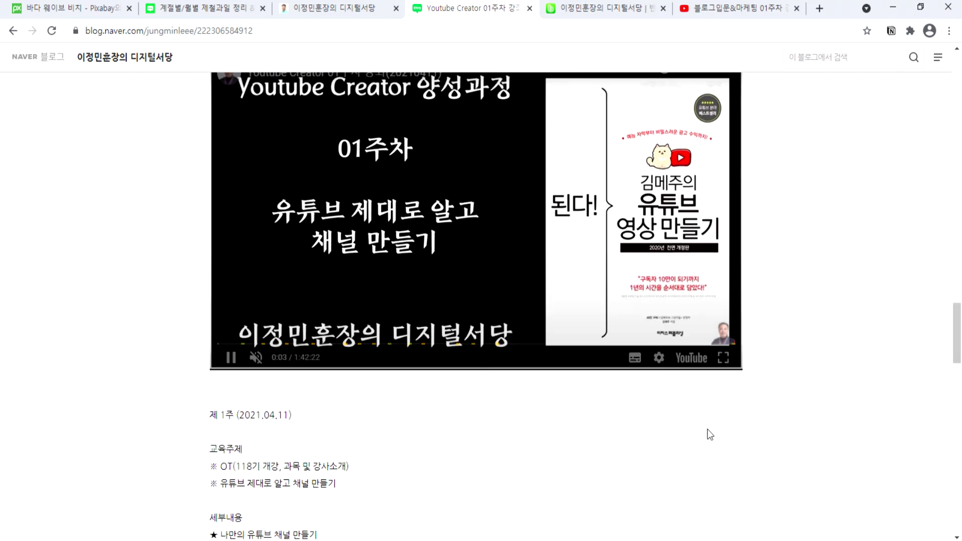
click(694, 360)
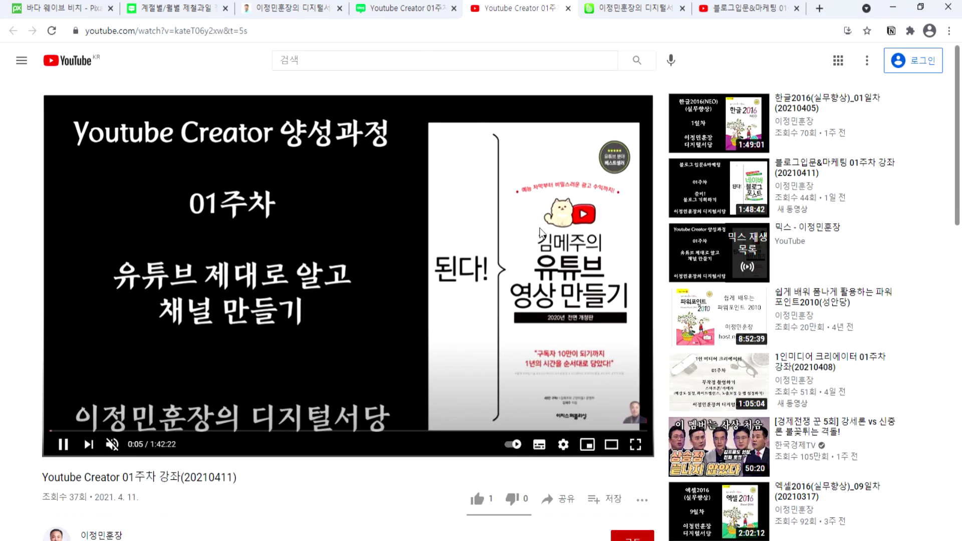
click(568, 8)
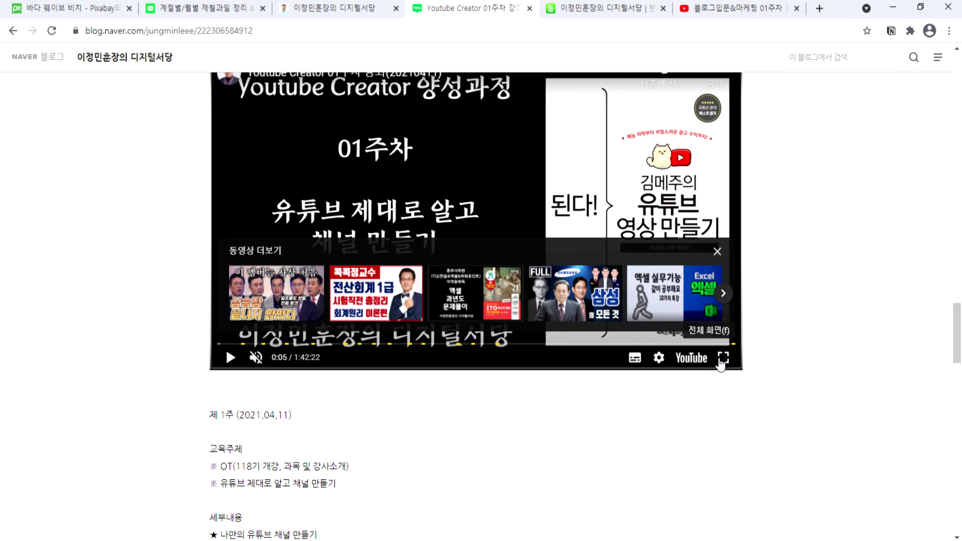
scroll(556, 399, up, 3)
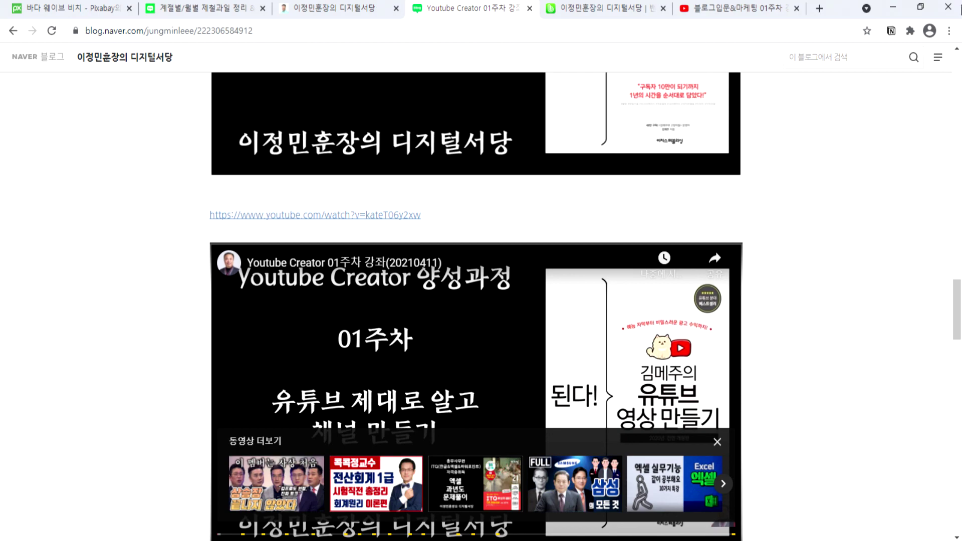
click(892, 7)
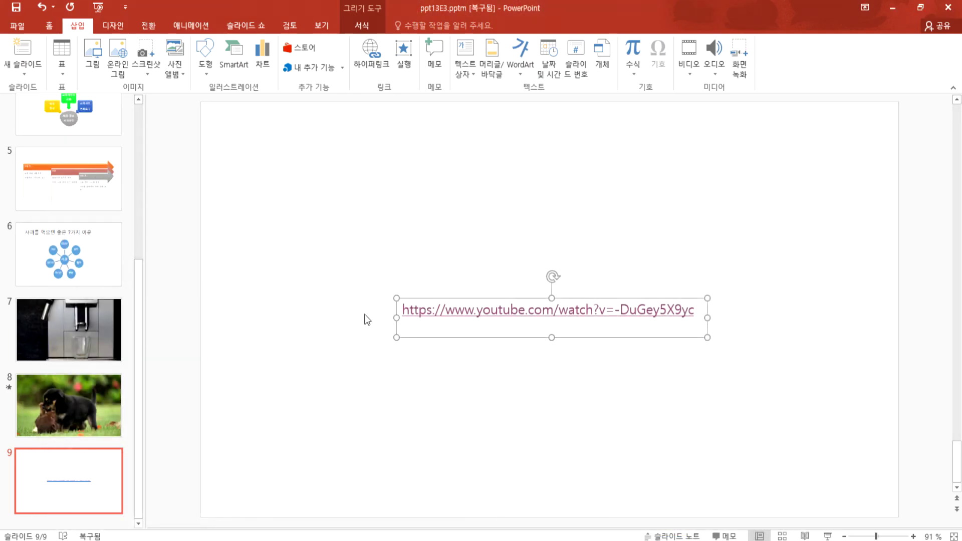